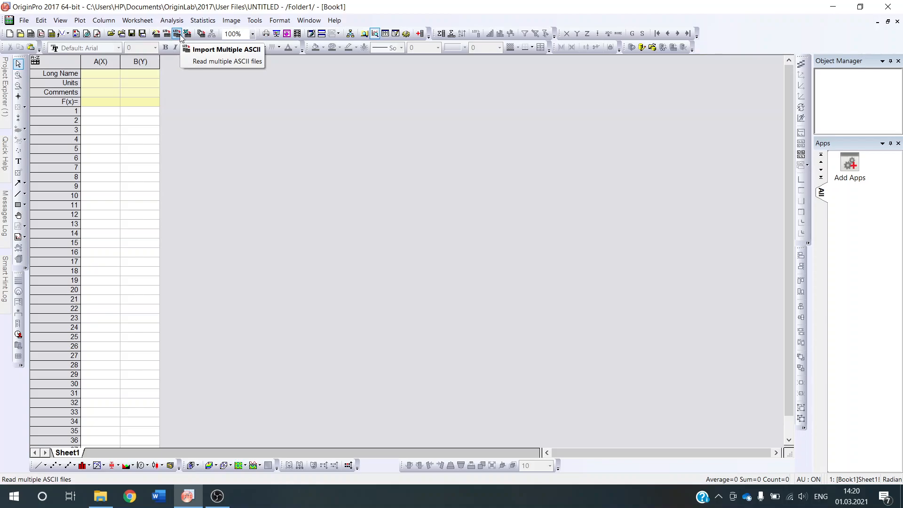
Start a multiple ASCII file import, browse to the 2021_02_24_1 folder and set the file type to All Files.
{"action": "left_click", "coordinate": [177, 34]}
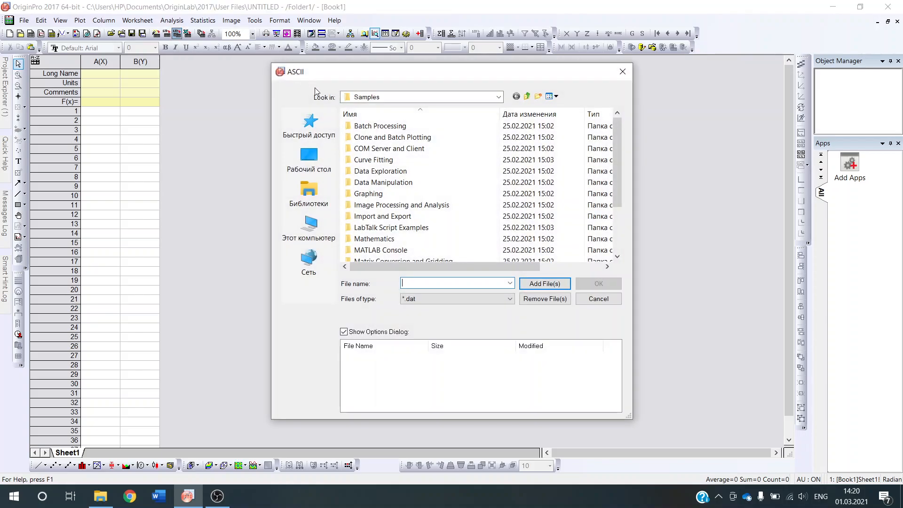
{"action": "left_click", "coordinate": [298, 127]}
{"action": "double_click", "coordinate": [520, 135]}
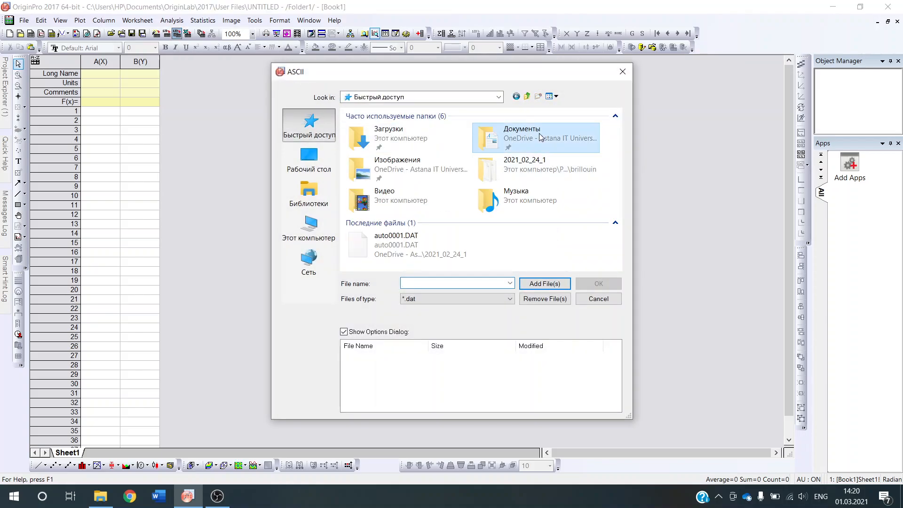
{"action": "double_click", "coordinate": [374, 128]}
{"action": "left_click", "coordinate": [452, 204]}
{"action": "left_click", "coordinate": [451, 299]}
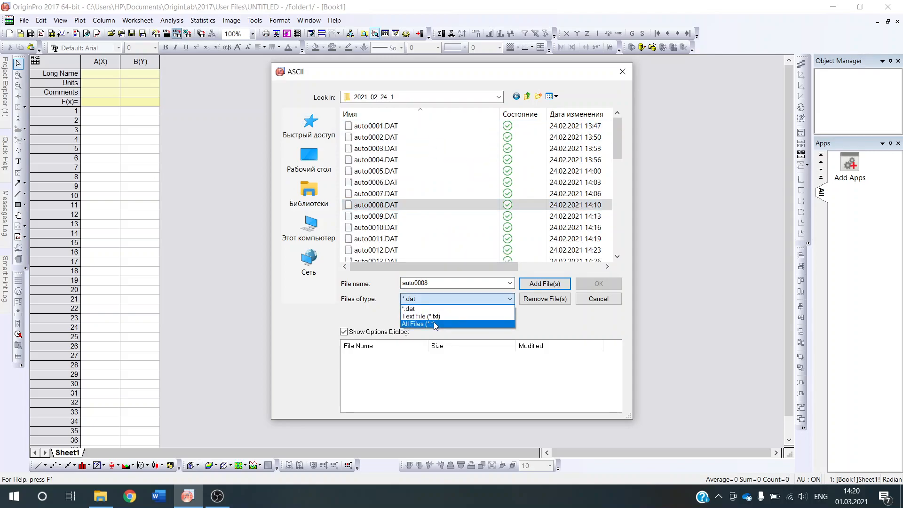
{"action": "left_click", "coordinate": [435, 325]}
Add all files in the folder, including xaxis, to the import list and accept the list.
{"action": "left_click", "coordinate": [592, 171]}
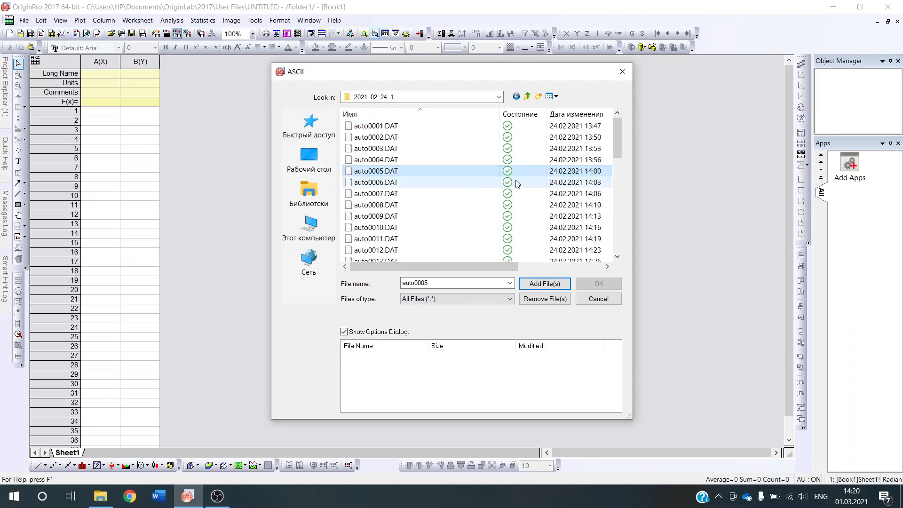
{"action": "key", "text": "ctrl+a"}
{"action": "scroll", "coordinate": [616, 144], "scroll_direction": "down", "scroll_amount": 10}
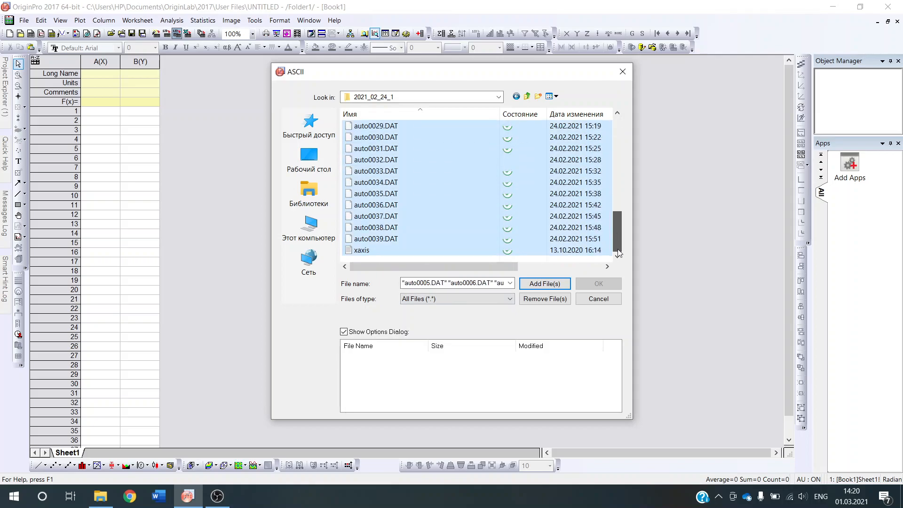
{"action": "left_click", "coordinate": [544, 283]}
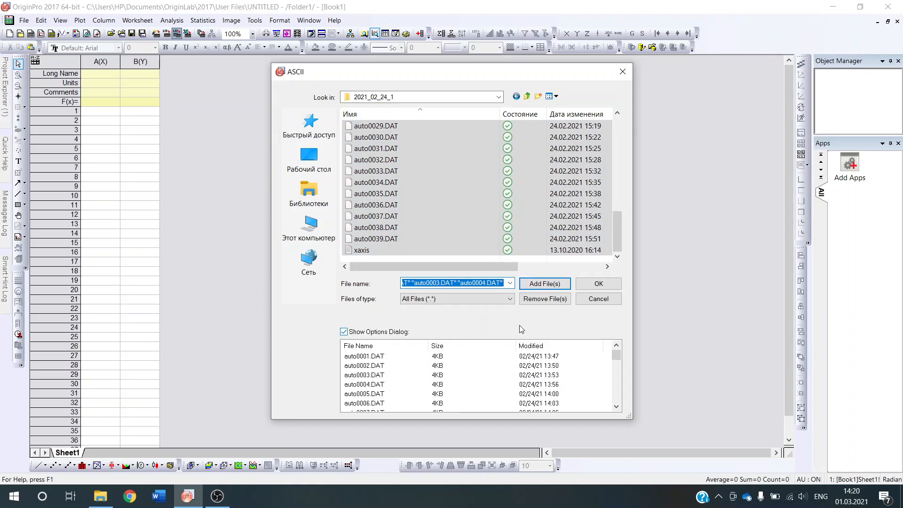
{"action": "left_click", "coordinate": [599, 284]}
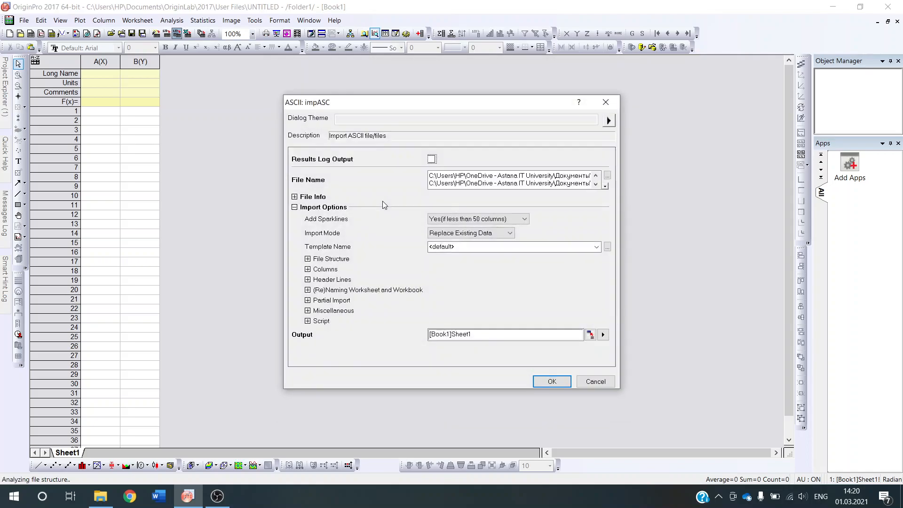
Set the import mode to Start New Columns and disable Auto Determine Subheader Lines in the header line options.
{"action": "left_click", "coordinate": [480, 233]}
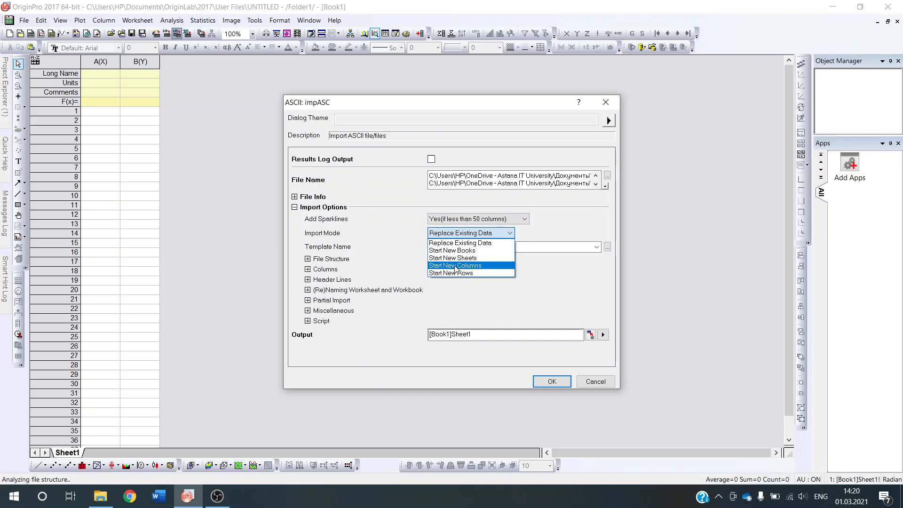
{"action": "left_click", "coordinate": [455, 266]}
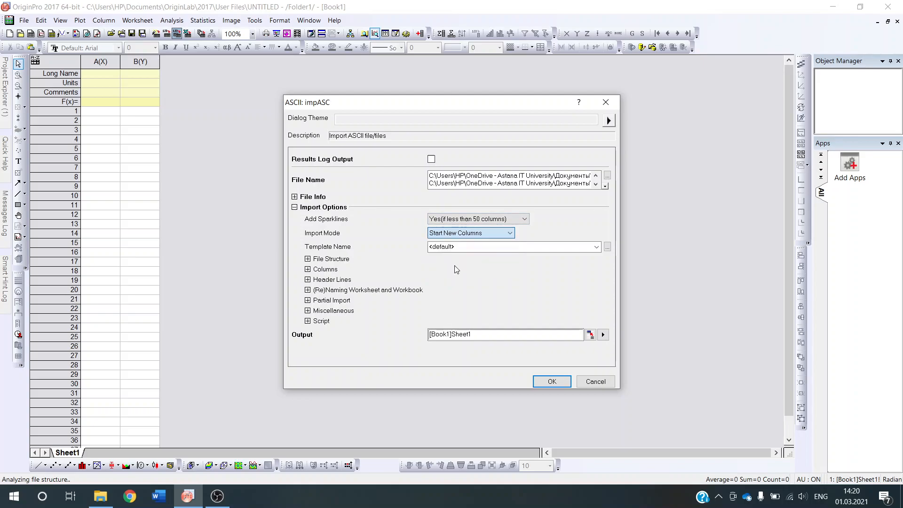
{"action": "left_click", "coordinate": [307, 280]}
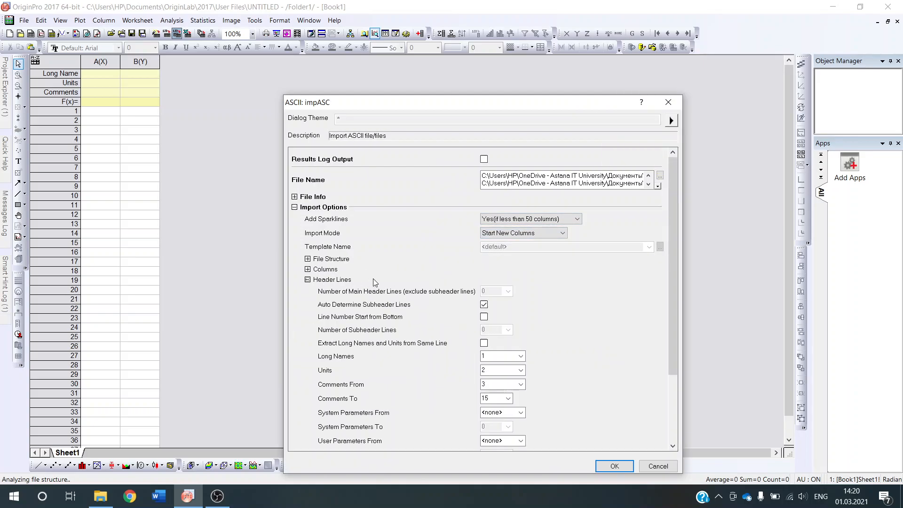
{"action": "left_click", "coordinate": [485, 305]}
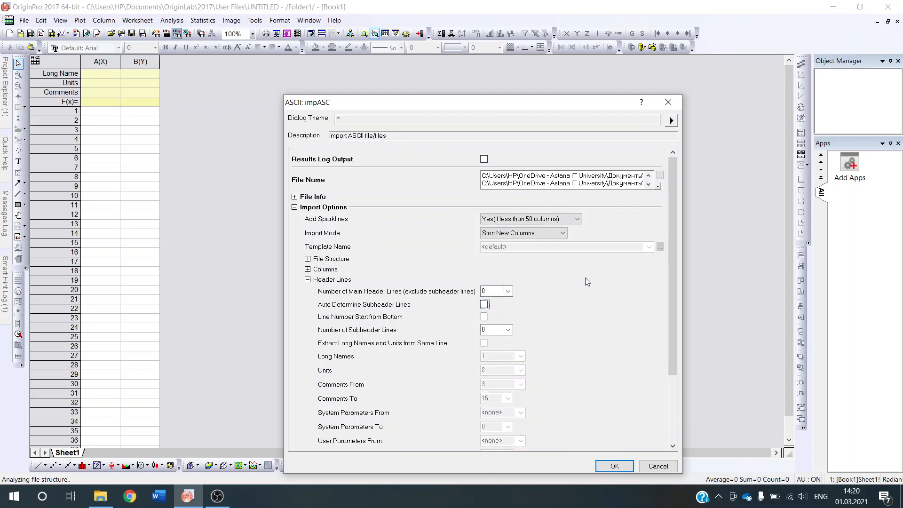
Append filenames without their path to the column comments instead of the workbook comment, and run the import.
{"action": "left_click_drag", "start_coordinate": [672, 280], "coordinate": [674, 353]}
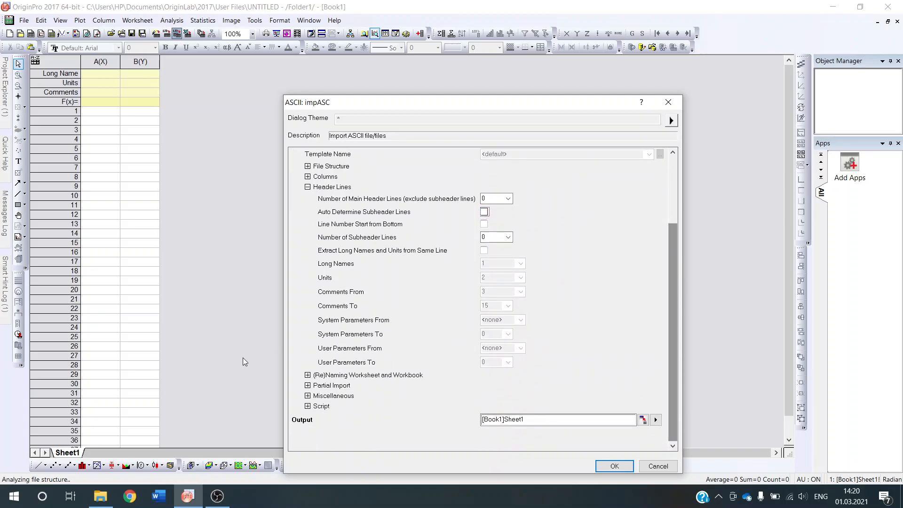
{"action": "left_click", "coordinate": [309, 376]}
{"action": "left_click_drag", "start_coordinate": [675, 318], "coordinate": [673, 403]}
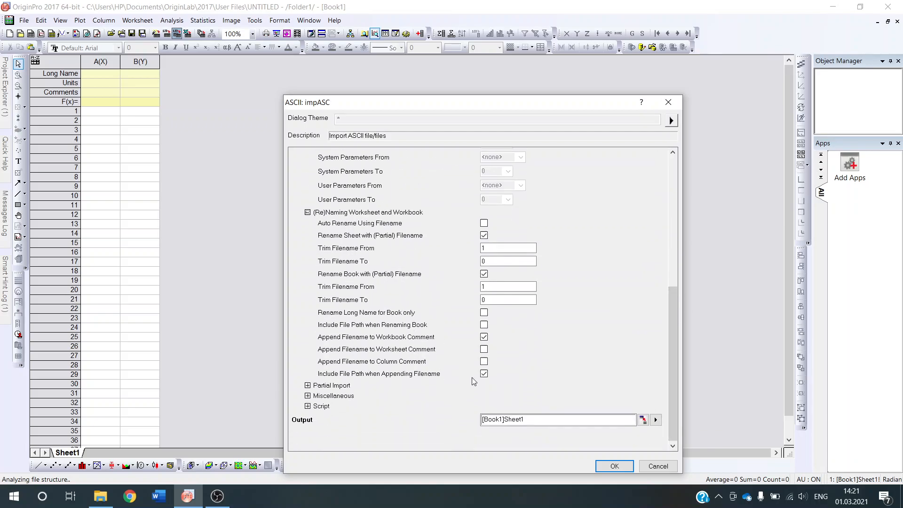
{"action": "left_click", "coordinate": [484, 374]}
{"action": "left_click", "coordinate": [484, 337]}
{"action": "left_click", "coordinate": [484, 362]}
{"action": "left_click", "coordinate": [630, 466]}
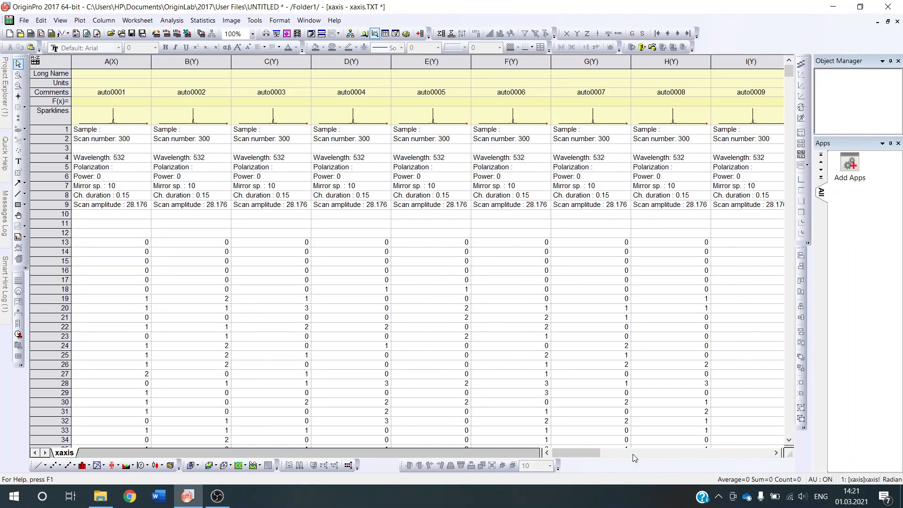
Delete the zero-filled last column AO, the second of the two xaxis columns.
{"action": "left_click_drag", "start_coordinate": [559, 450], "coordinate": [737, 452]}
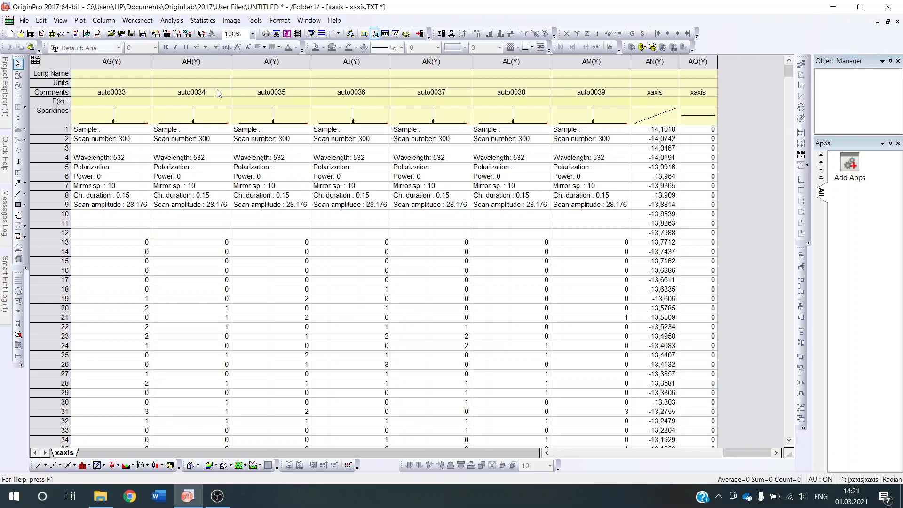
{"action": "left_click", "coordinate": [649, 97]}
{"action": "left_click", "coordinate": [588, 148]}
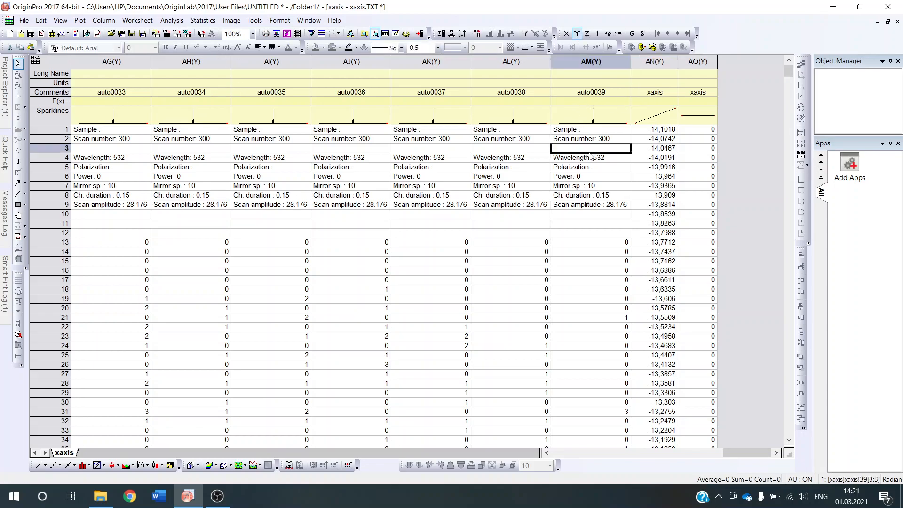
{"action": "left_click", "coordinate": [404, 292]}
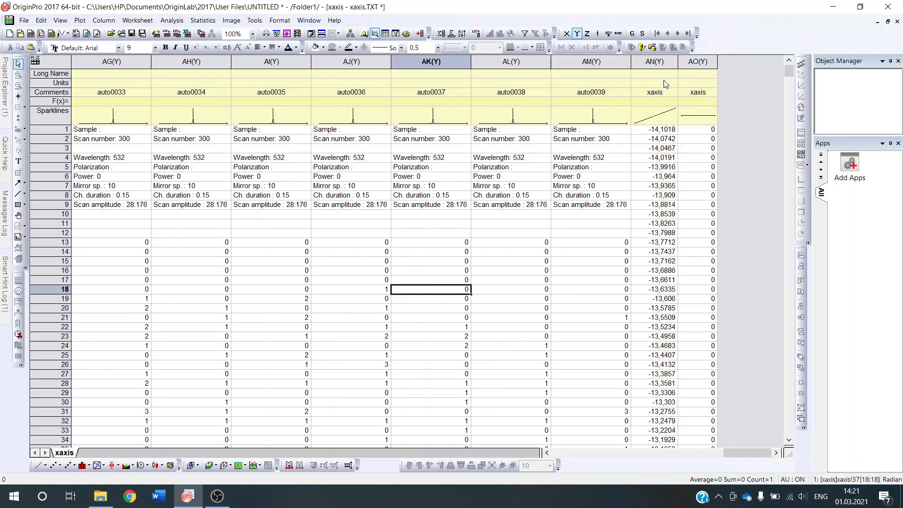
{"action": "left_click", "coordinate": [658, 63]}
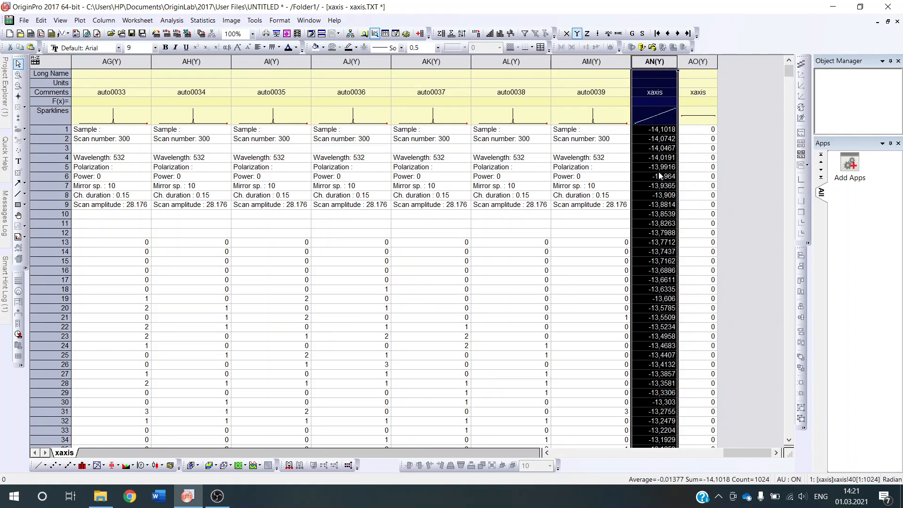
{"action": "left_click", "coordinate": [695, 61]}
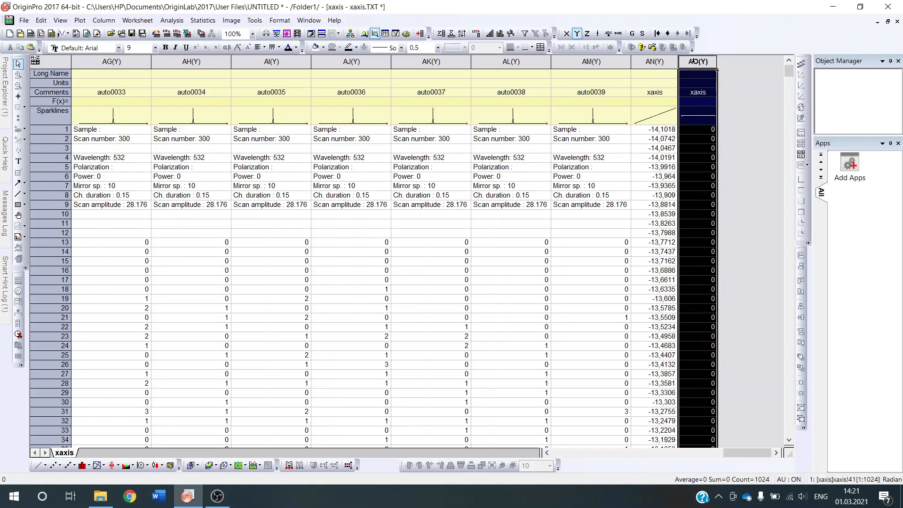
{"action": "right_click", "coordinate": [696, 61]}
{"action": "left_click", "coordinate": [712, 118]}
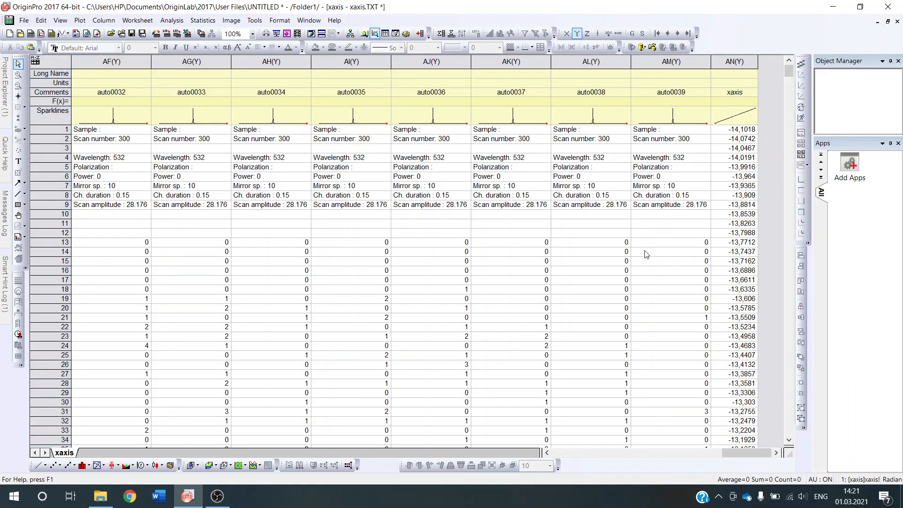
Delete the header cells in rows 1 to 12 of columns A through AM, leaving out the xaxis column.
{"action": "mouse_move", "coordinate": [650, 237]}
{"action": "left_mouse_down"}
{"action": "mouse_move", "coordinate": [612, 177]}
{"action": "mouse_move", "coordinate": [541, 139]}
{"action": "mouse_move", "coordinate": [634, 175]}
{"action": "mouse_move", "coordinate": [664, 229]}
{"action": "mouse_move", "coordinate": [659, 130]}
{"action": "mouse_move", "coordinate": [665, 241]}
{"action": "left_mouse_up"}
{"action": "left_click_drag", "start_coordinate": [749, 457], "coordinate": [579, 457]}
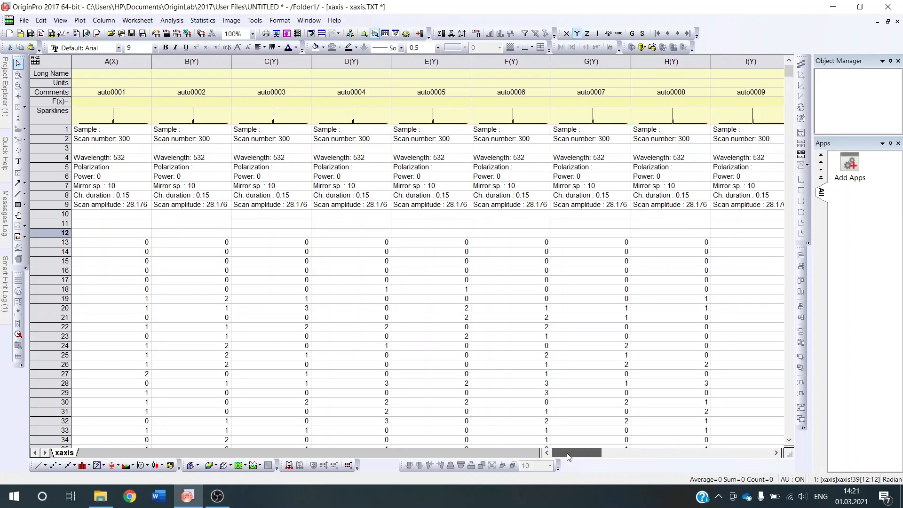
{"action": "left_click", "coordinate": [98, 134], "text": "shift"}
{"action": "right_click", "coordinate": [178, 144]}
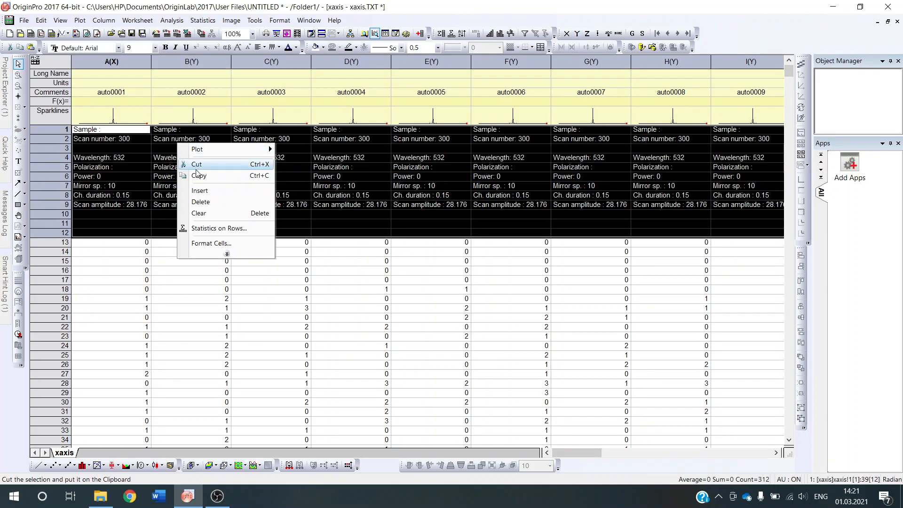
{"action": "left_click", "coordinate": [197, 203]}
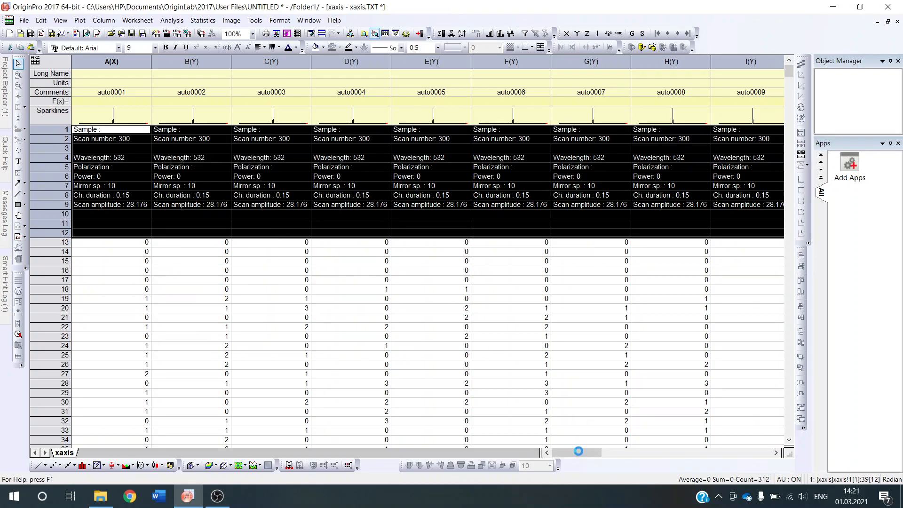
Designate the xaxis column as X and move it to the first position in the worksheet.
{"action": "left_click_drag", "start_coordinate": [578, 453], "coordinate": [741, 453]}
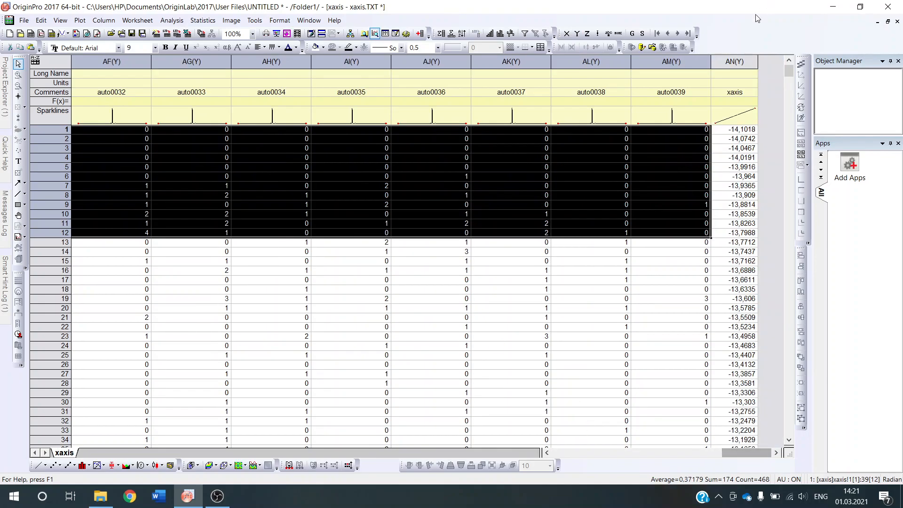
{"action": "left_click", "coordinate": [739, 61]}
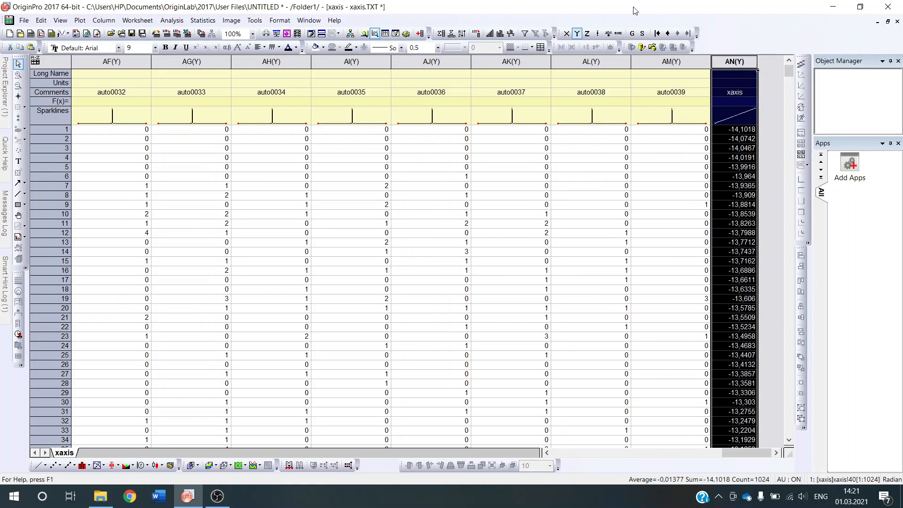
{"action": "left_click", "coordinate": [566, 33]}
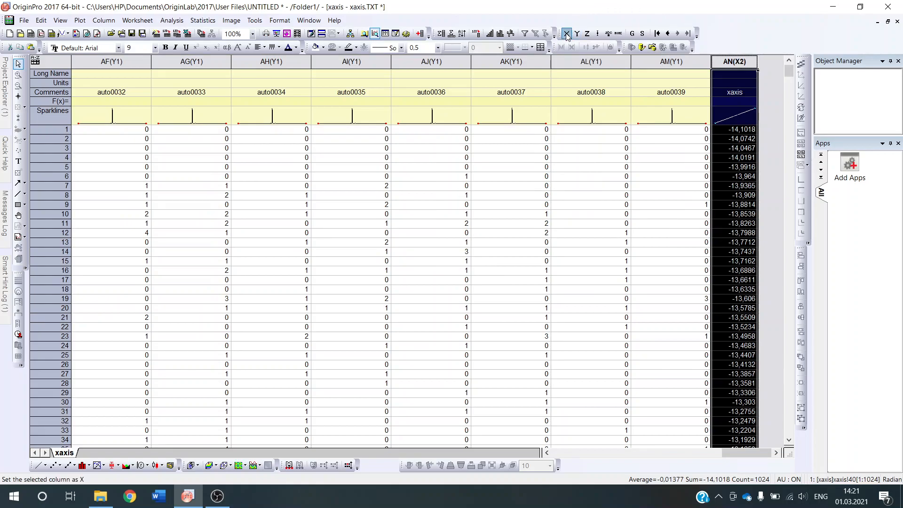
{"action": "left_click", "coordinate": [659, 33]}
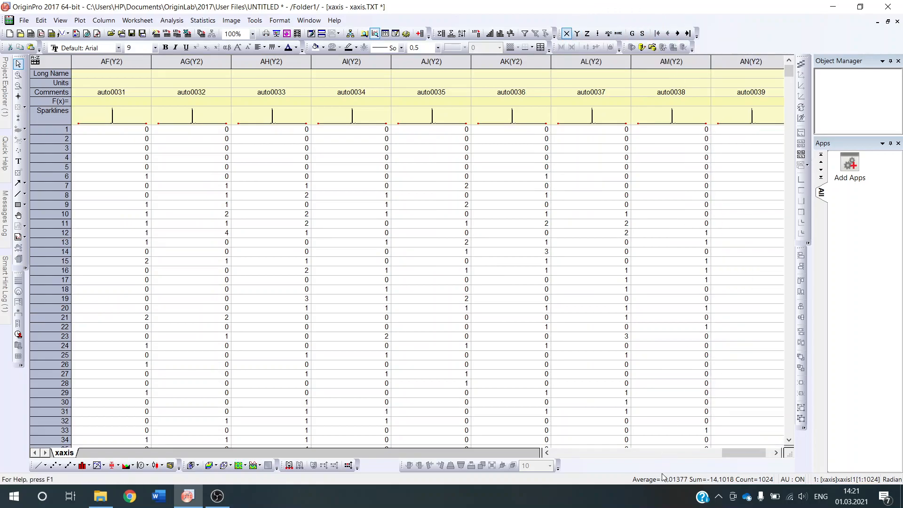
Change the designation of the auto0001 column B to Y.
{"action": "left_click", "coordinate": [570, 453]}
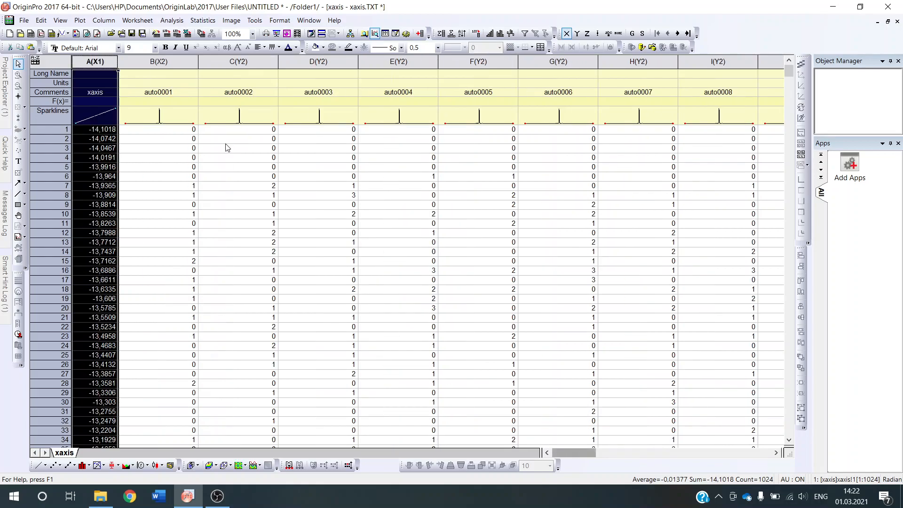
{"action": "left_click", "coordinate": [140, 62]}
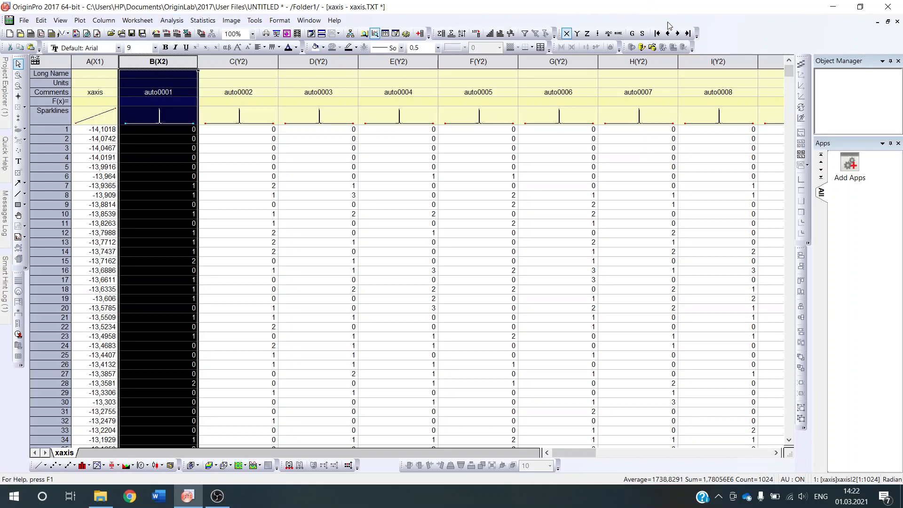
{"action": "left_click", "coordinate": [578, 35]}
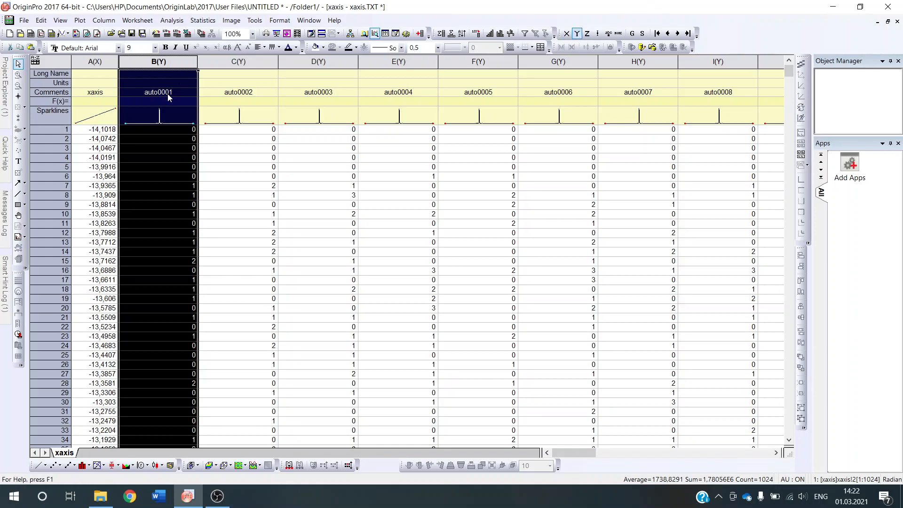
Copy the whole Comments row and paste it into the Long Name row, starting at column A.
{"action": "left_click", "coordinate": [169, 95]}
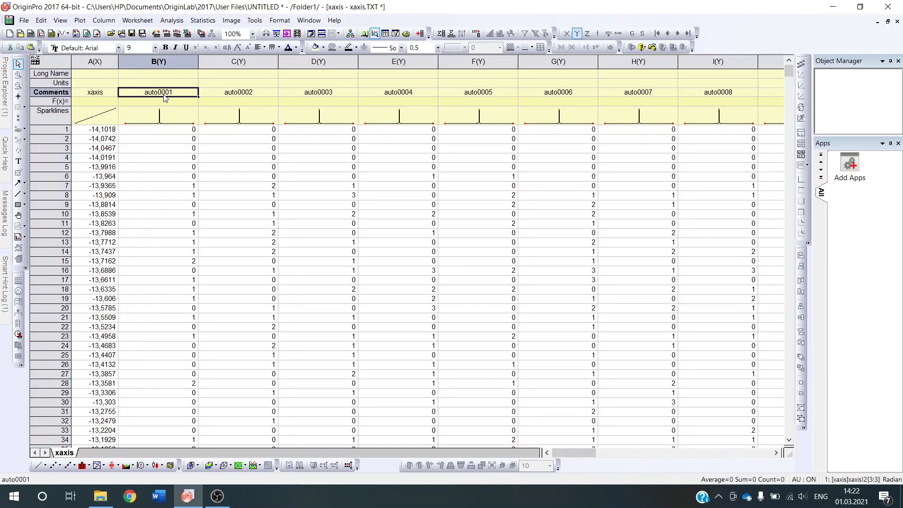
{"action": "left_click", "coordinate": [63, 93]}
{"action": "key", "text": "ctrl+c"}
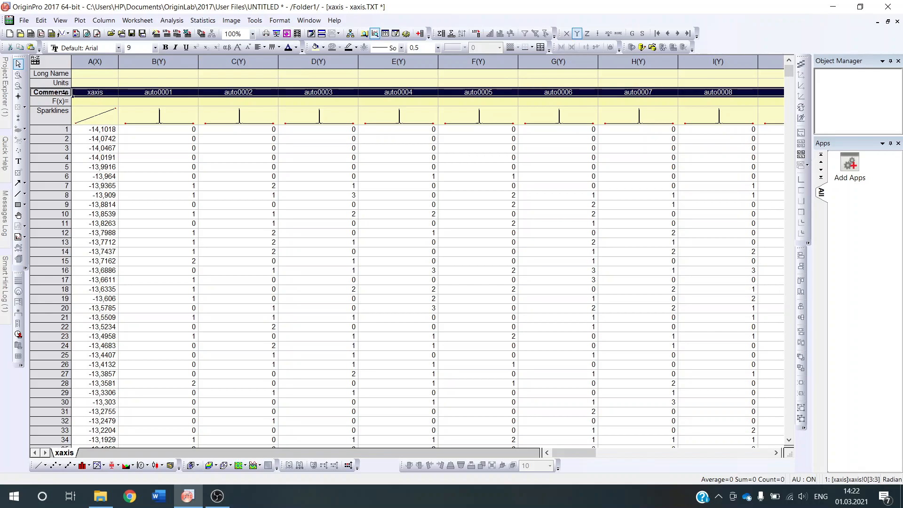
{"action": "left_click", "coordinate": [81, 83]}
{"action": "left_click", "coordinate": [83, 75]}
{"action": "key", "text": "ctrl+v"}
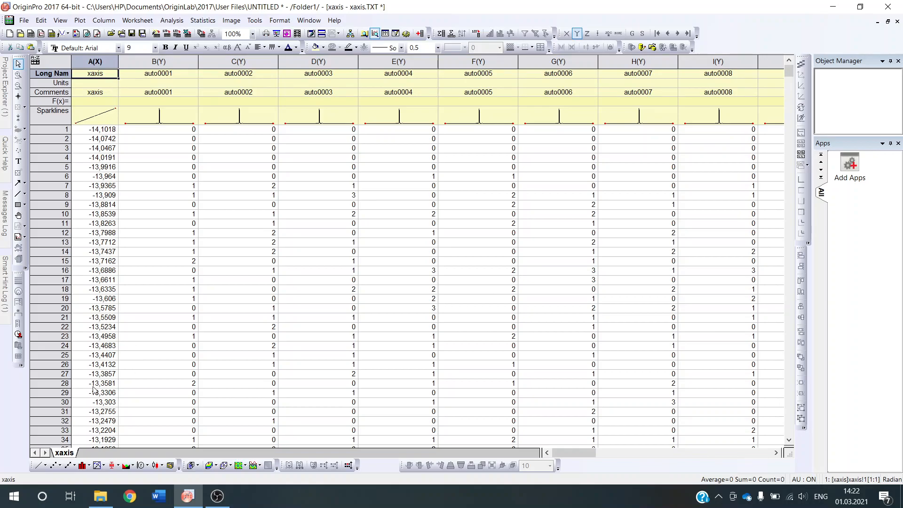
Apply the xaxis column's width of 7,1 to all columns of the worksheet.
{"action": "left_click", "coordinate": [311, 148]}
{"action": "left_click", "coordinate": [92, 62]}
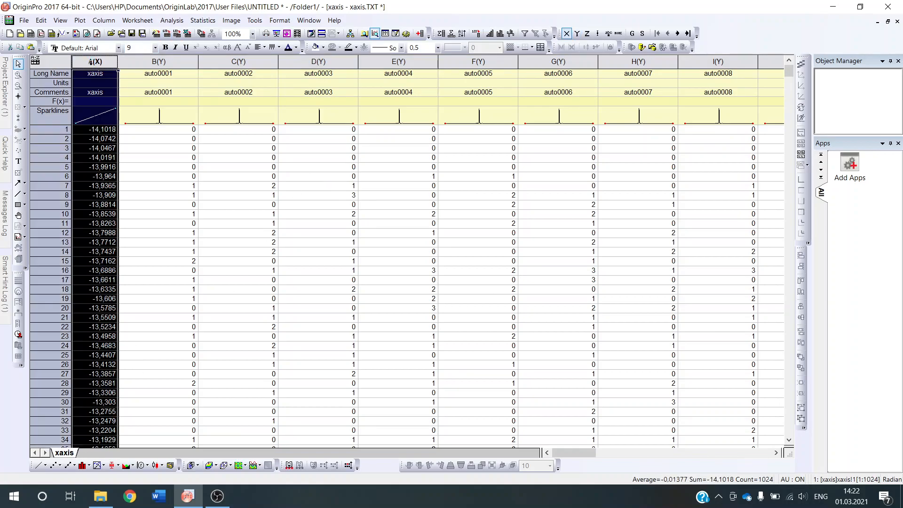
{"action": "double_click", "coordinate": [93, 62]}
{"action": "left_click", "coordinate": [445, 249]}
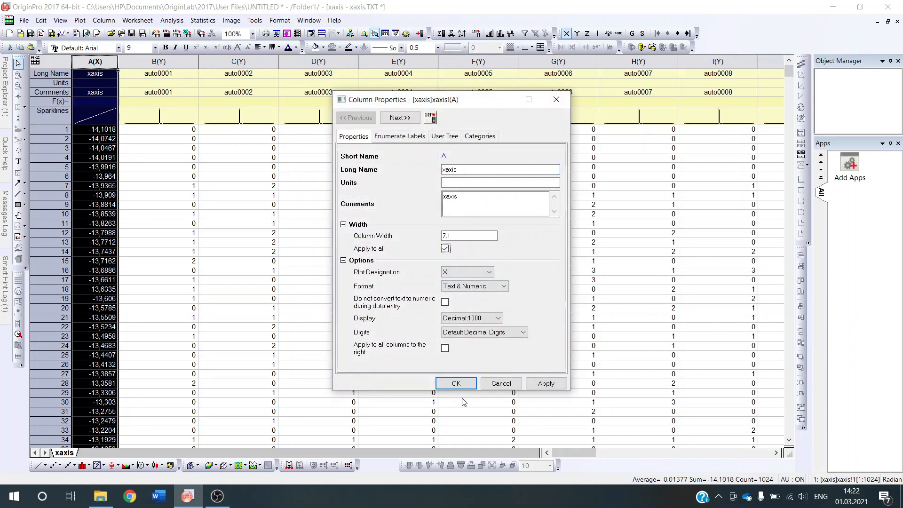
{"action": "left_click", "coordinate": [470, 383]}
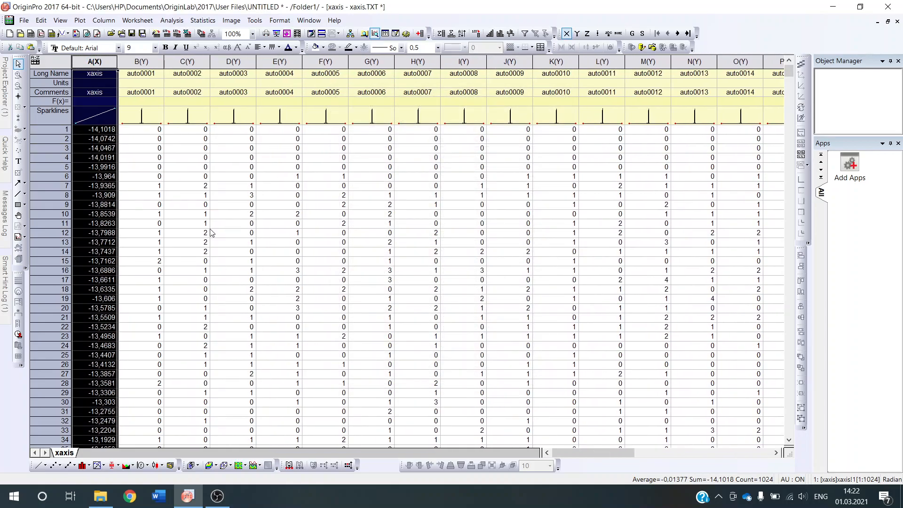
{"action": "left_click", "coordinate": [175, 238]}
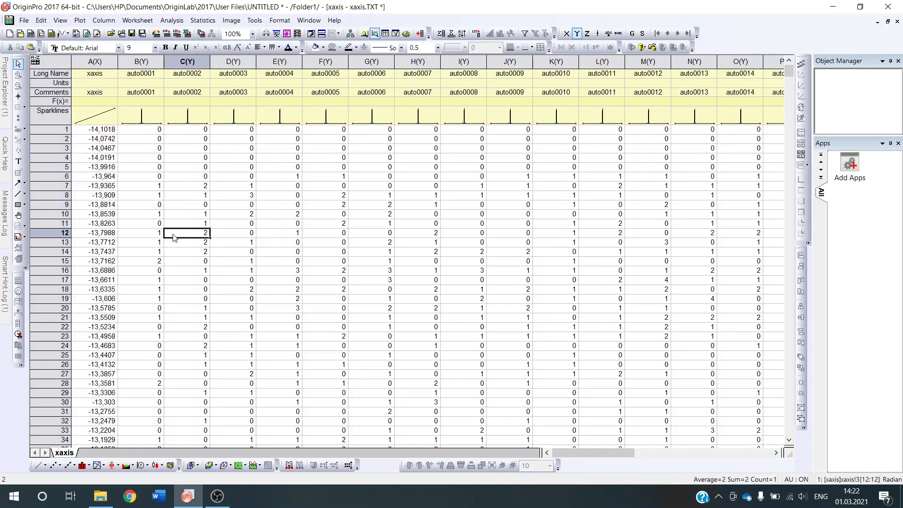
Save the project as 0Analysis in the 2021_02_24_1 folder.
{"action": "key", "text": "ctrl+s"}
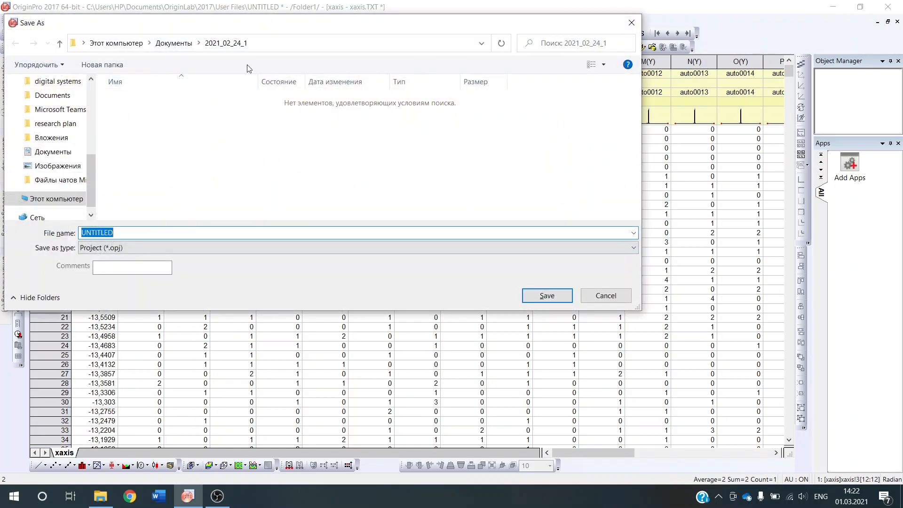
{"action": "type", "text": "0aN"}
{"action": "left_click", "coordinate": [547, 295]}
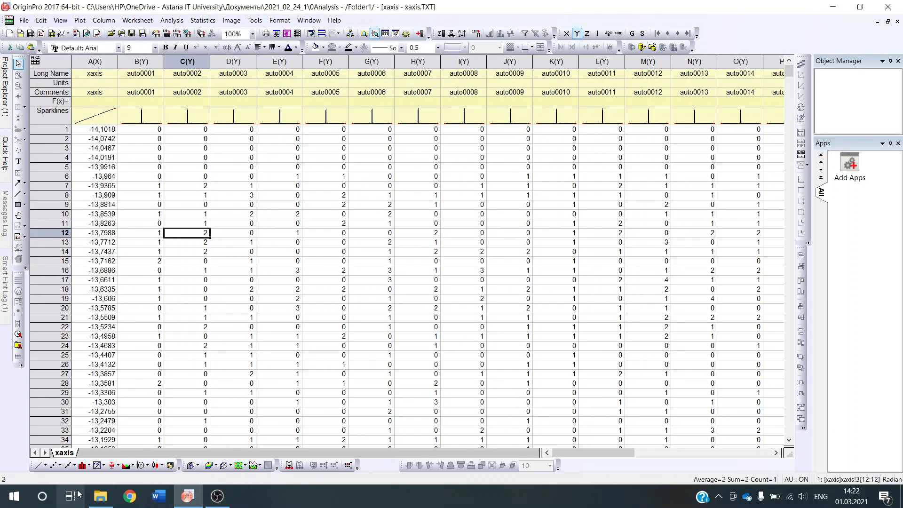
Add a new worksheet to the workbook and name it Res.
{"action": "right_click", "coordinate": [74, 453]}
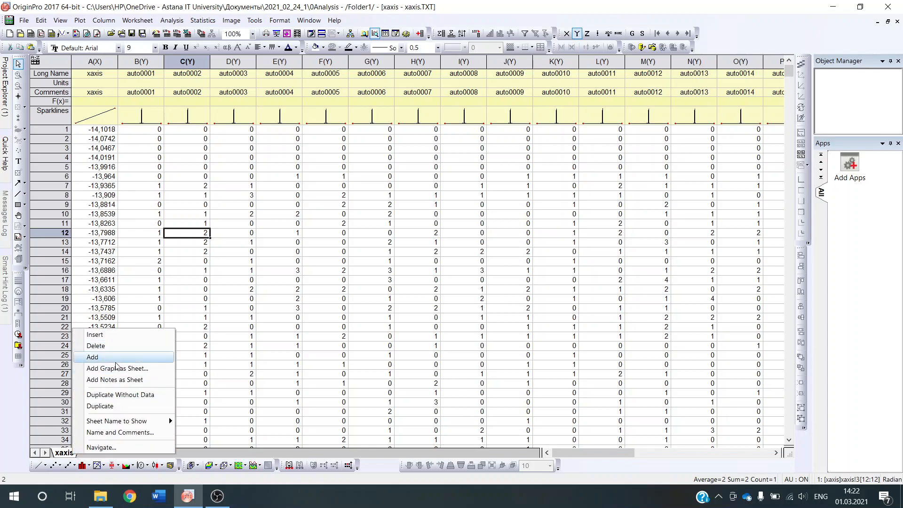
{"action": "left_click", "coordinate": [99, 357]}
{"action": "double_click", "coordinate": [93, 453]}
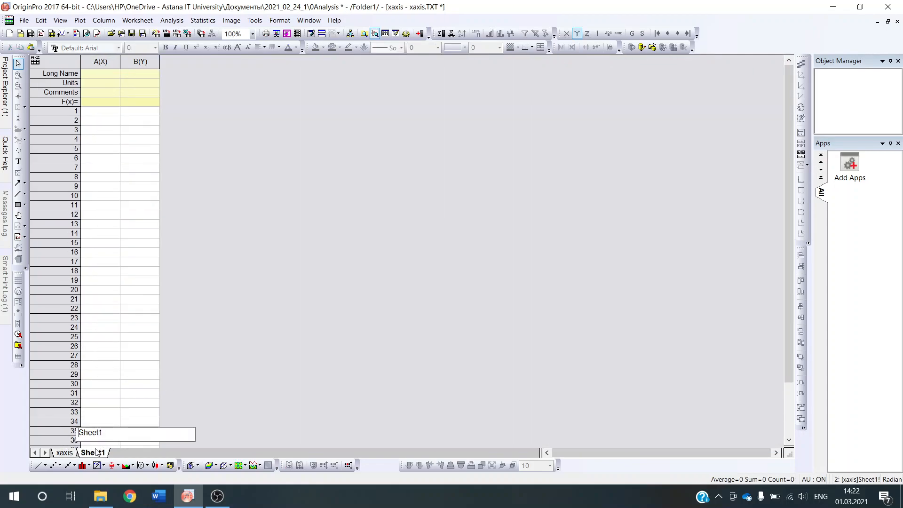
{"action": "type", "text": "rES"}
Rename the xaxis sheet as Raw.
{"action": "left_click", "coordinate": [62, 453]}
{"action": "double_click", "coordinate": [63, 453]}
{"action": "type", "text": "Raw"}
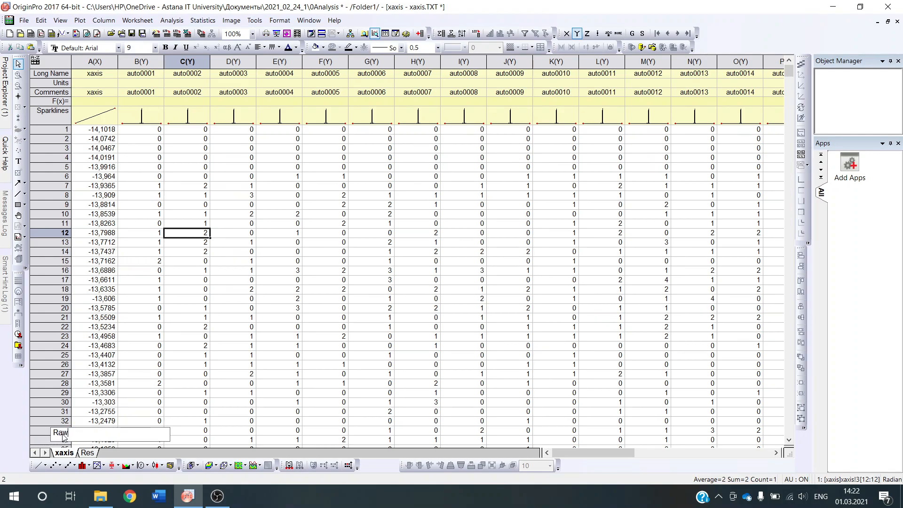
{"action": "key", "text": "Return"}
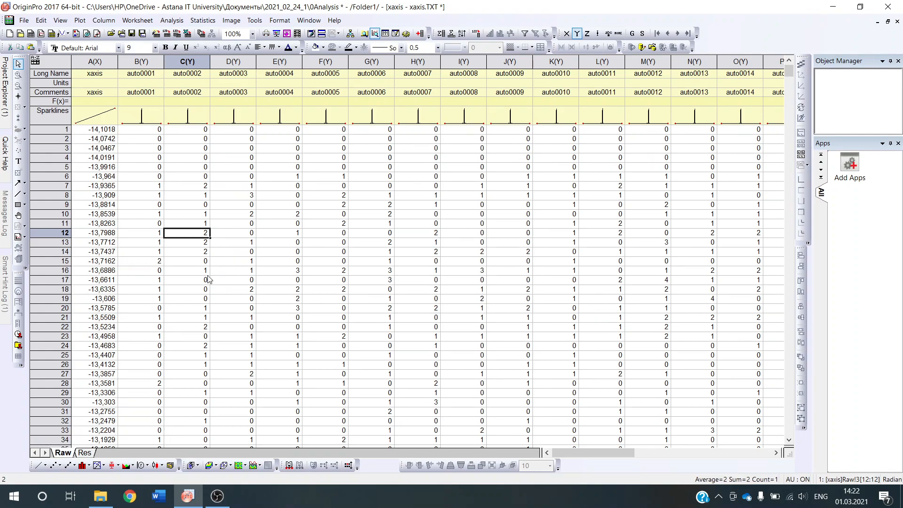
Plot the auto0001 column as a line graph and rescale its axes to enlarge the small peak near x = -8.
{"action": "left_click", "coordinate": [137, 61]}
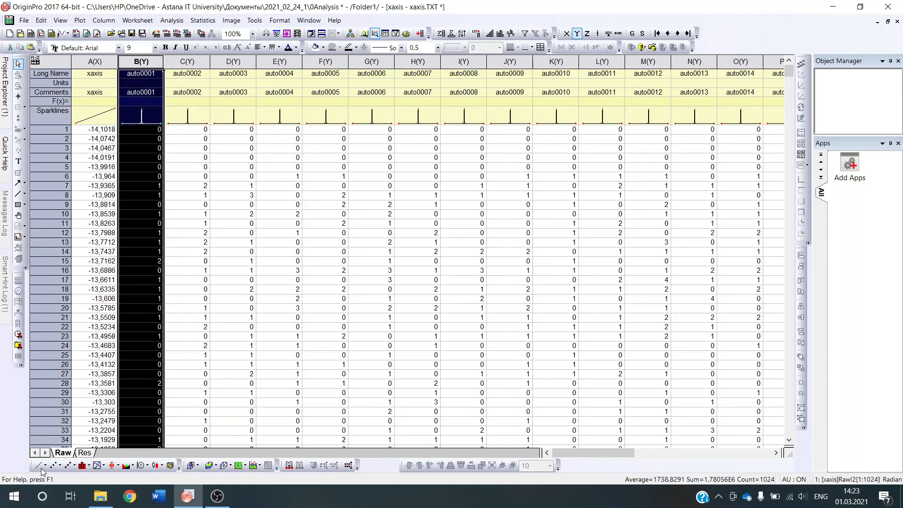
{"action": "left_click", "coordinate": [40, 469]}
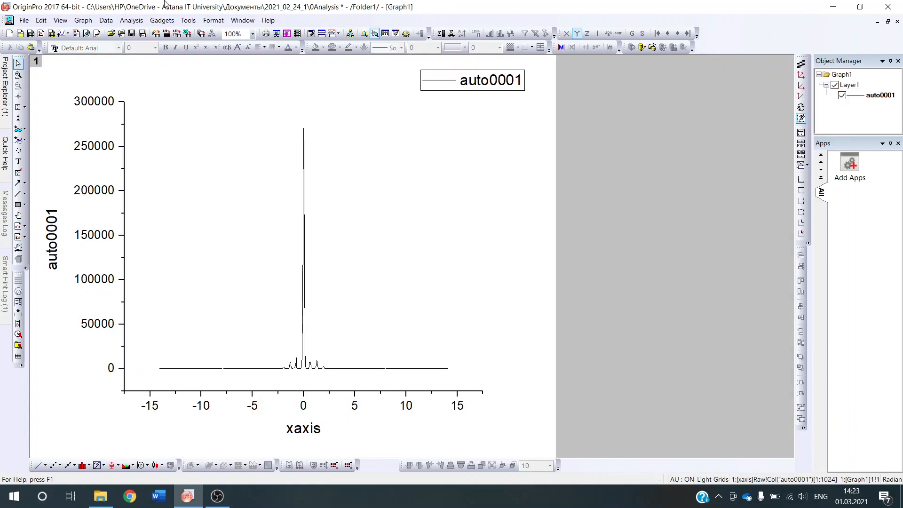
{"action": "left_click", "coordinate": [18, 75]}
{"action": "left_click_drag", "start_coordinate": [153, 362], "coordinate": [303, 371]}
{"action": "left_click", "coordinate": [18, 75]}
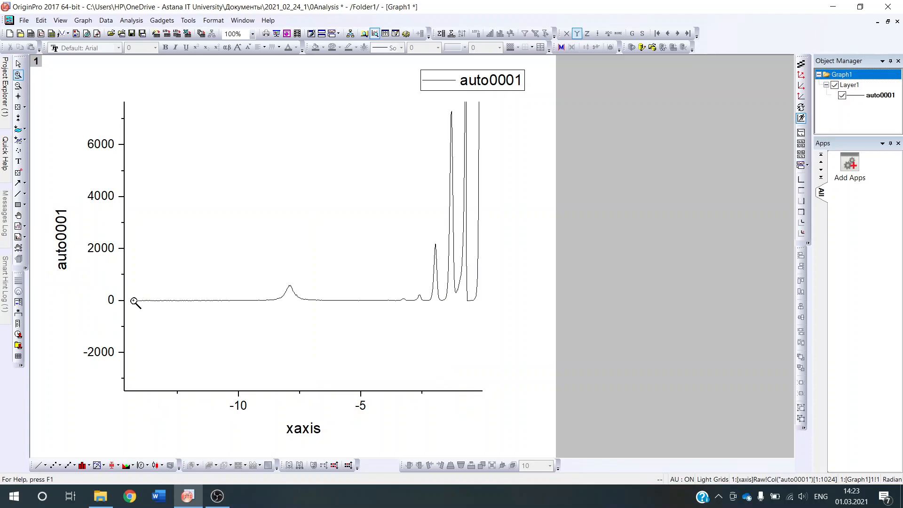
{"action": "left_click_drag", "start_coordinate": [135, 303], "coordinate": [459, 282]}
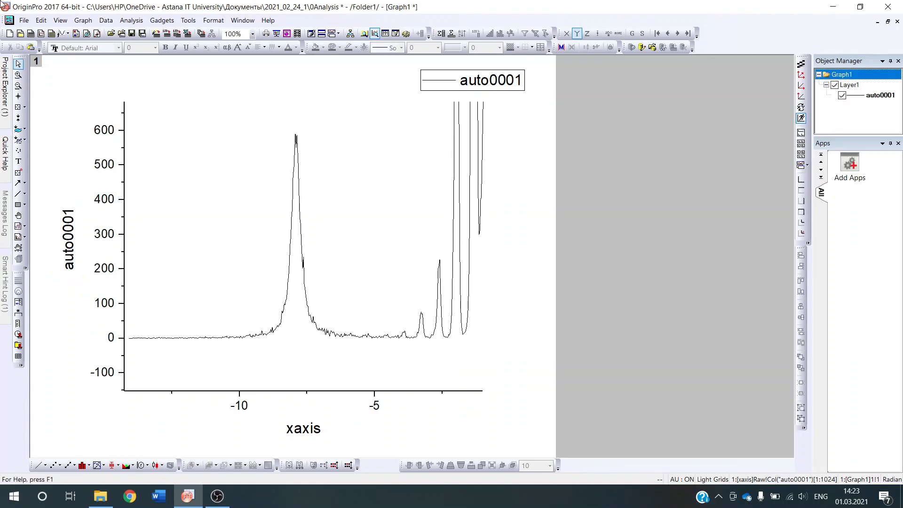
Limit the data selection on the auto0001 curve to the range around the peak, from about x = -12,53 to -4,93.
{"action": "left_click", "coordinate": [18, 118]}
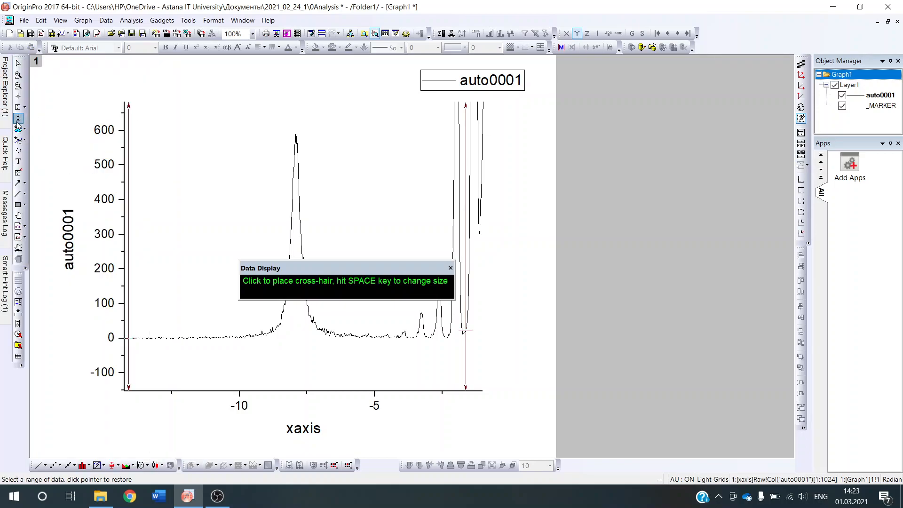
{"action": "left_click_drag", "start_coordinate": [129, 325], "coordinate": [172, 328]}
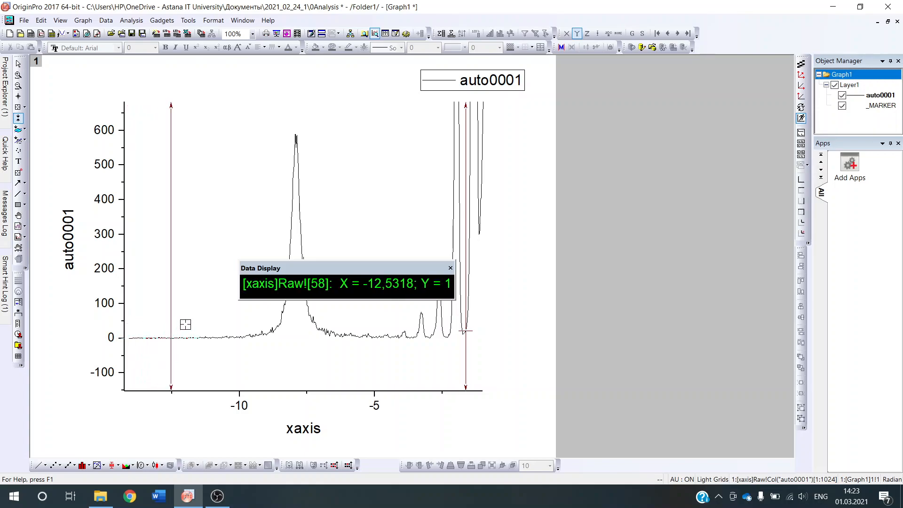
{"action": "left_click_drag", "start_coordinate": [387, 268], "coordinate": [693, 268]}
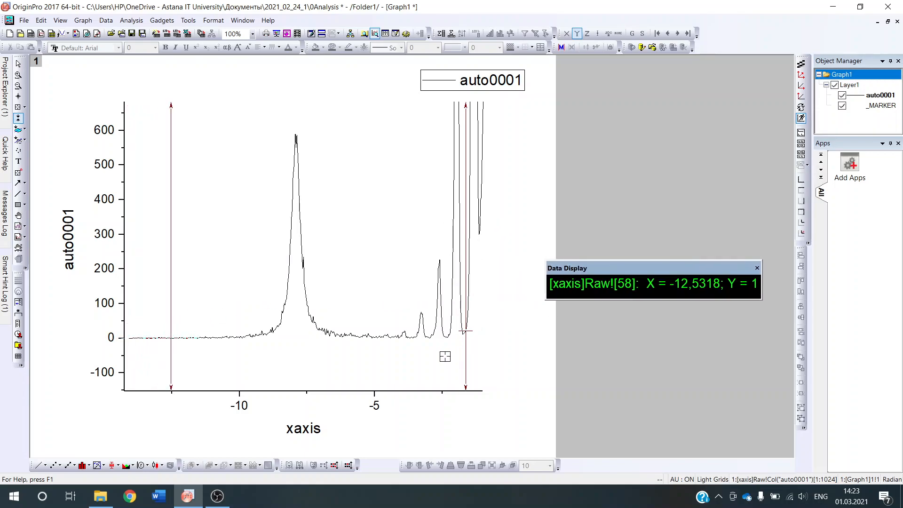
{"action": "mouse_move", "coordinate": [465, 346]}
{"action": "left_mouse_down"}
{"action": "mouse_move", "coordinate": [373, 355]}
{"action": "mouse_move", "coordinate": [382, 356]}
{"action": "left_mouse_up"}
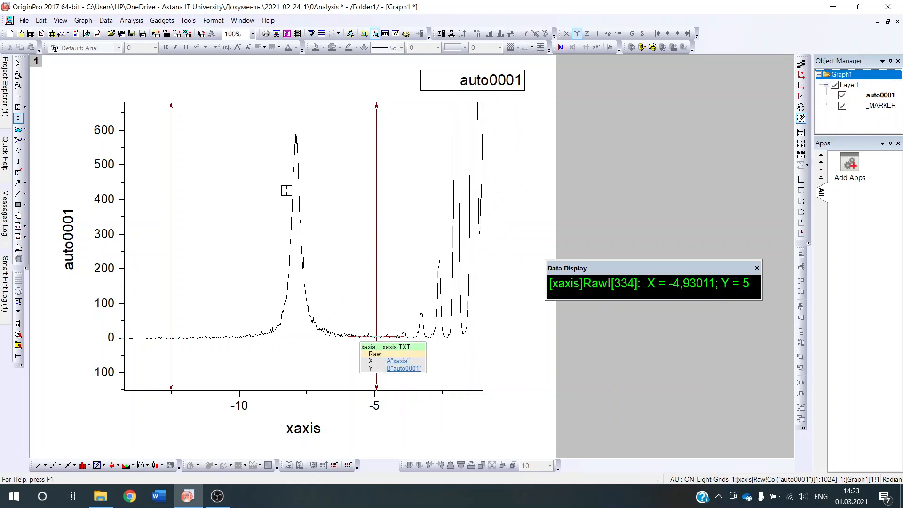
Start a Single Peak Fit and list all datasets in the current project for its input data, including those not plotted in graphs.
{"action": "left_click", "coordinate": [139, 20]}
{"action": "mouse_move", "coordinate": [150, 68]}
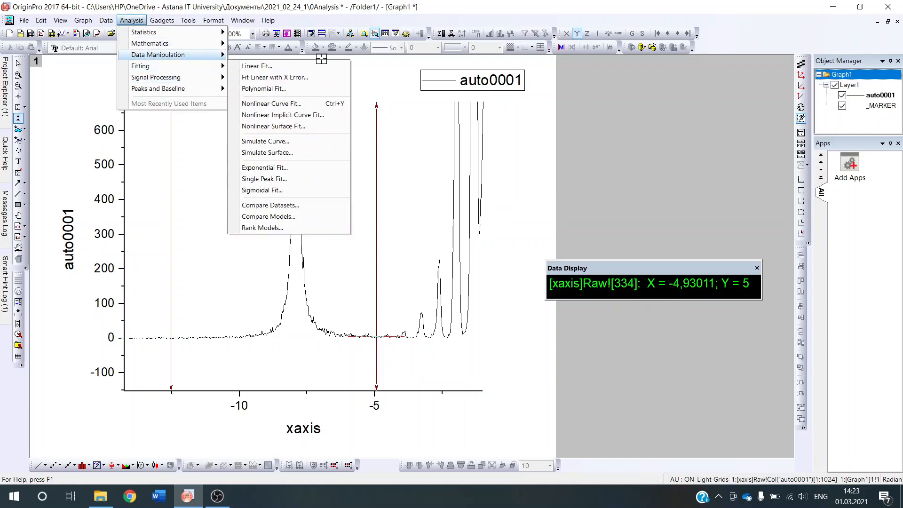
{"action": "left_click", "coordinate": [281, 179]}
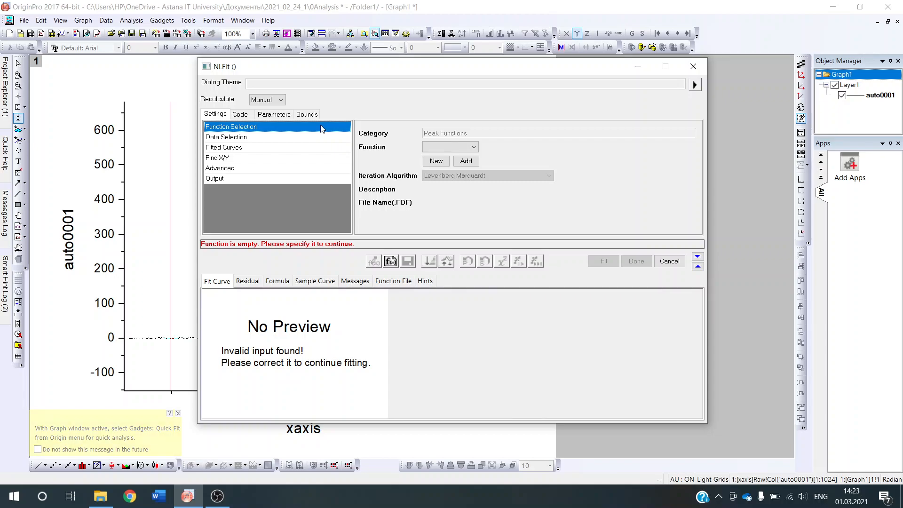
{"action": "left_click", "coordinate": [255, 138]}
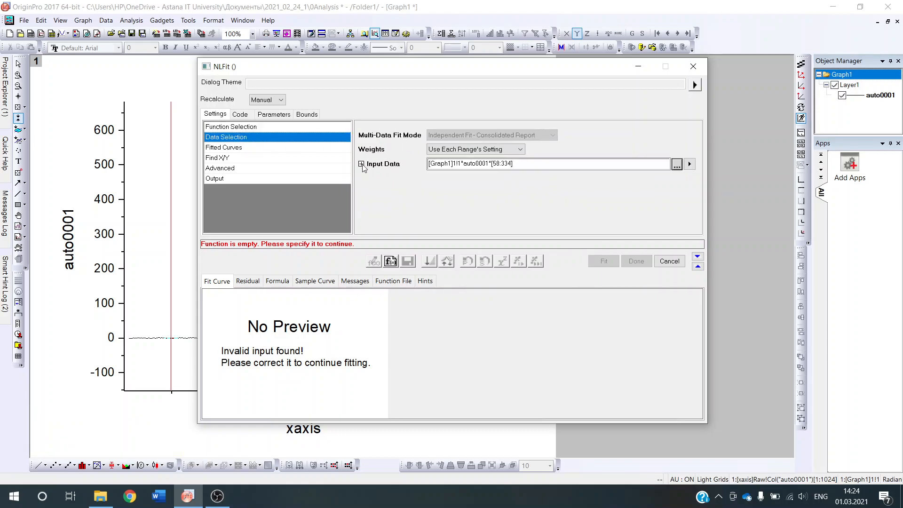
{"action": "left_click", "coordinate": [361, 164]}
{"action": "left_click", "coordinate": [676, 164]}
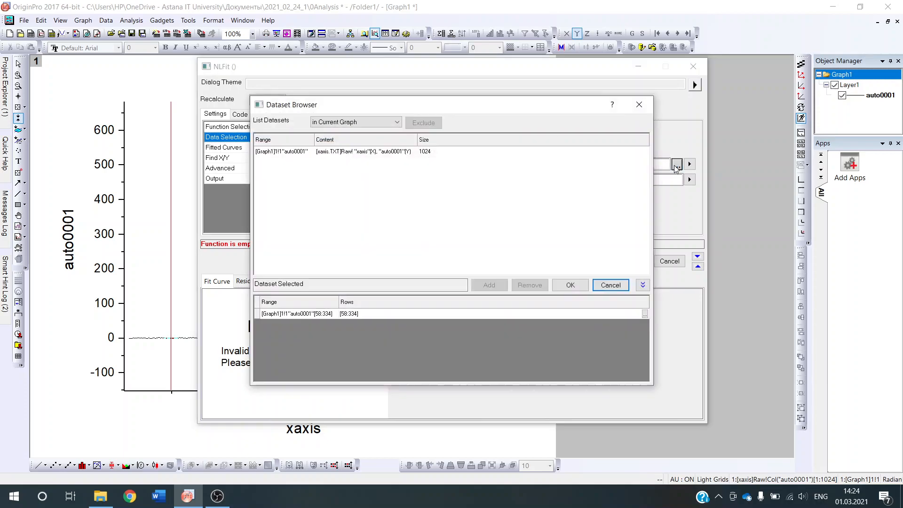
{"action": "left_click", "coordinate": [357, 122]}
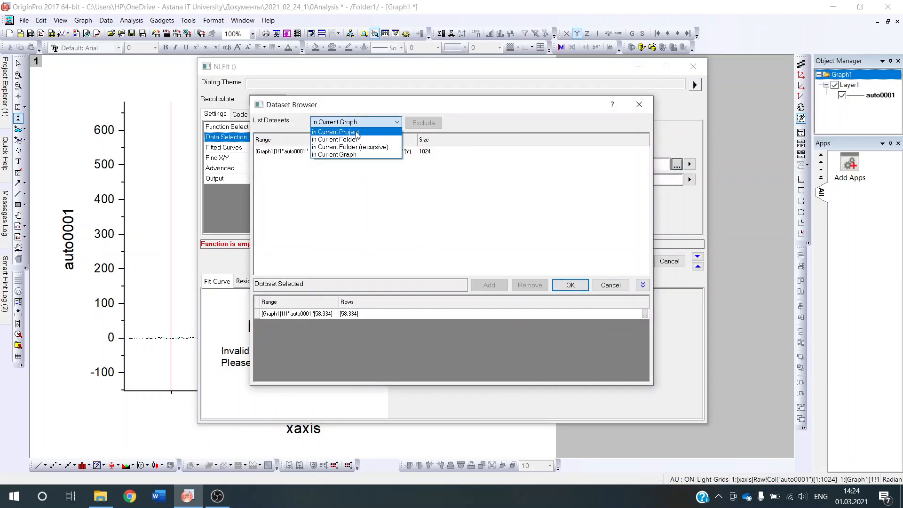
{"action": "left_click", "coordinate": [357, 135]}
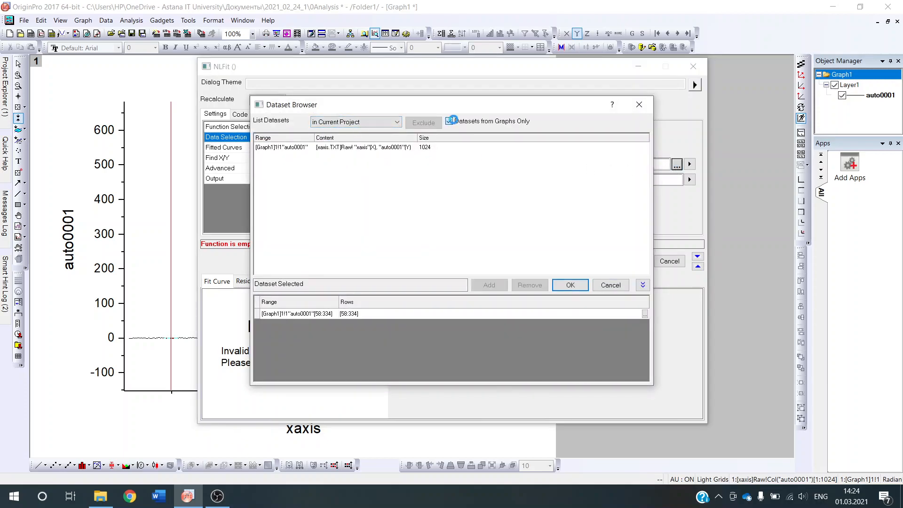
{"action": "left_click", "coordinate": [449, 122]}
Add the datasets auto0002 through auto0039 to the fit's input data.
{"action": "left_click", "coordinate": [298, 158]}
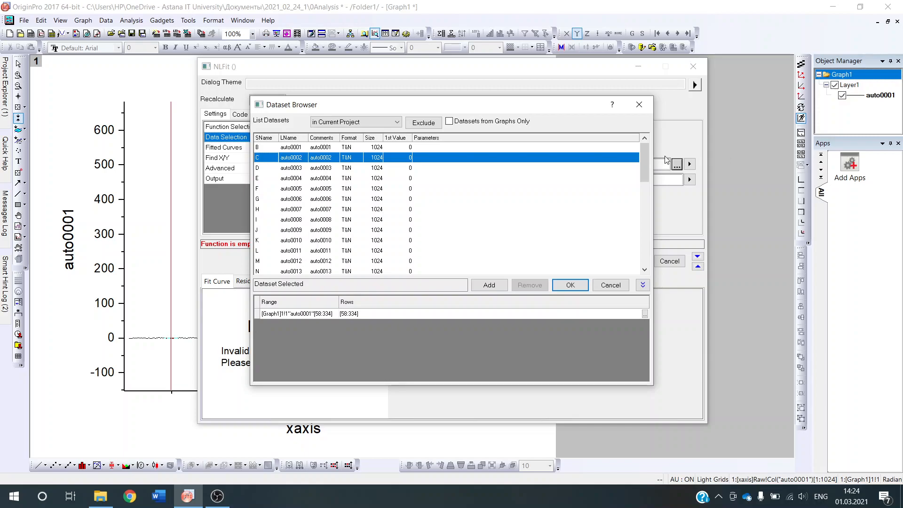
{"action": "left_click_drag", "start_coordinate": [641, 182], "coordinate": [642, 260]}
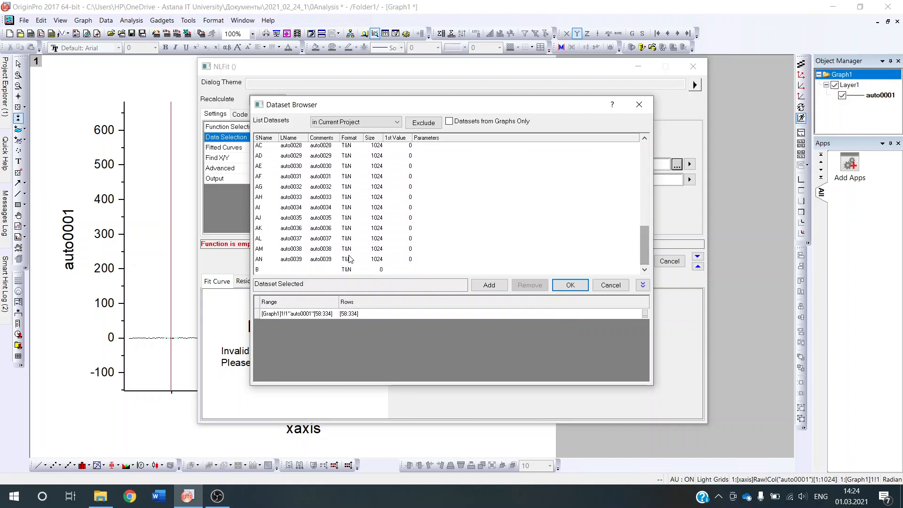
{"action": "left_click", "coordinate": [299, 261], "text": "shift"}
{"action": "left_click", "coordinate": [490, 285]}
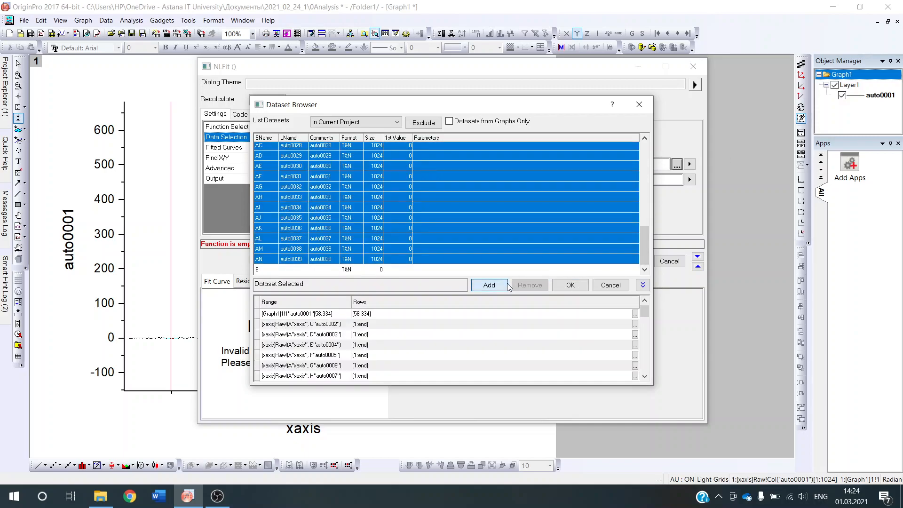
{"action": "left_click", "coordinate": [569, 285]}
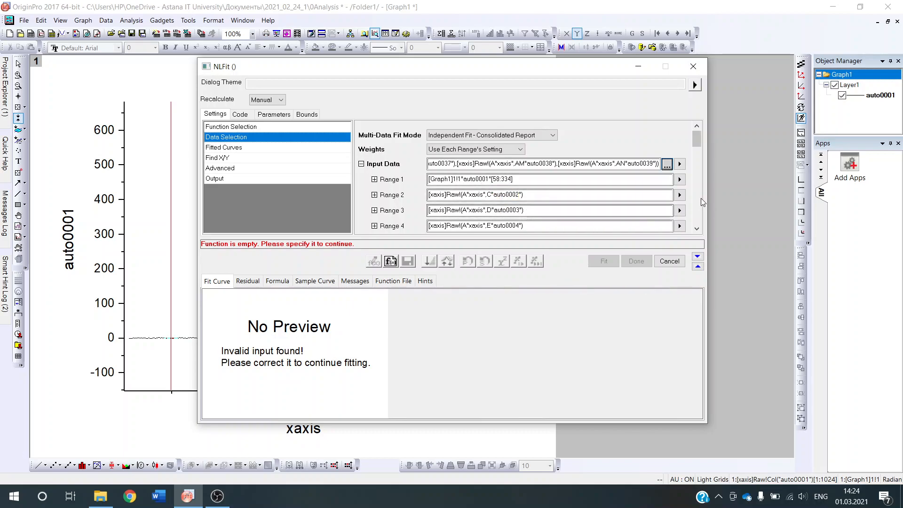
Apply the row range 58:334 of the auto0001 input to all the other input ranges.
{"action": "left_click", "coordinate": [678, 179]}
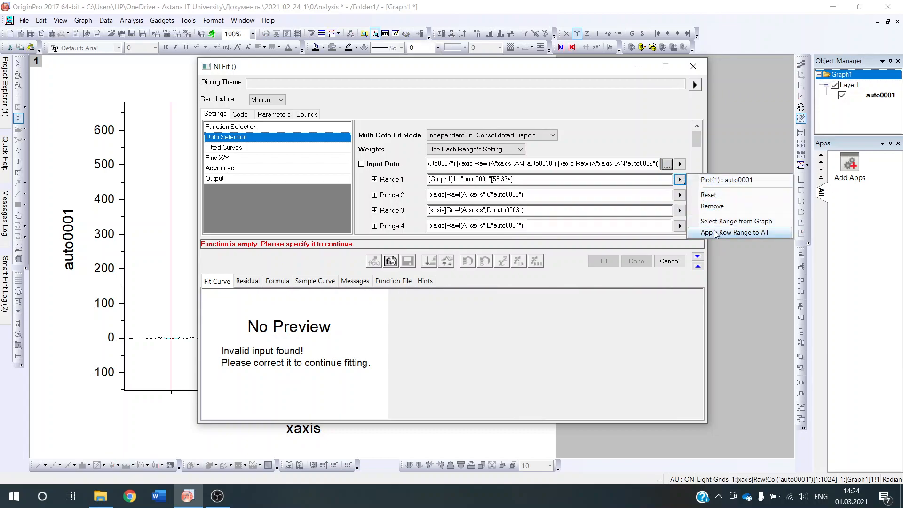
{"action": "left_click", "coordinate": [732, 233]}
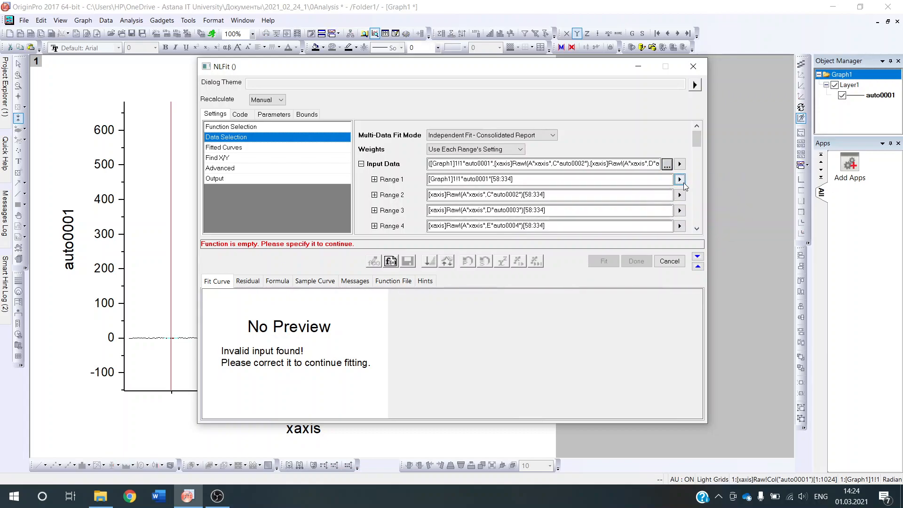
{"action": "mouse_move", "coordinate": [695, 139]}
{"action": "left_mouse_down"}
{"action": "mouse_move", "coordinate": [700, 222]}
{"action": "mouse_move", "coordinate": [696, 139]}
{"action": "left_mouse_up"}
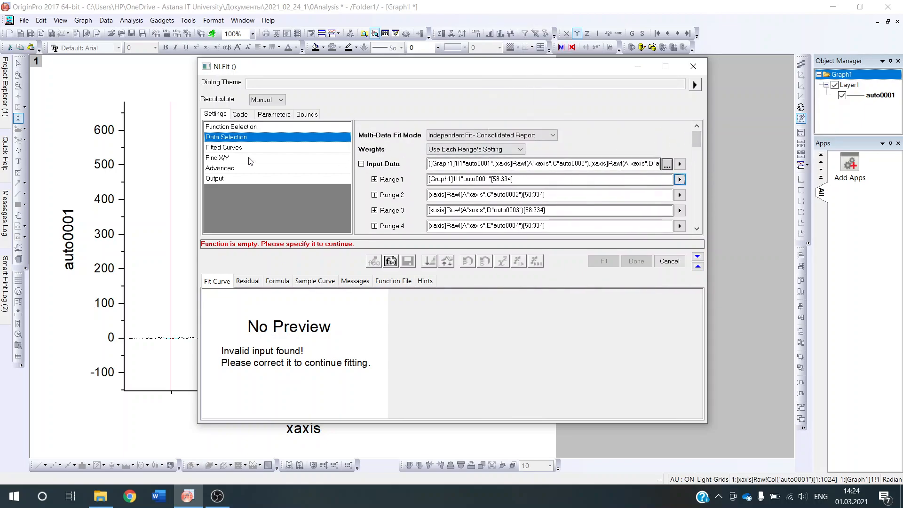
Fit all input datasets with the Voigt function and decline switching to the report sheet.
{"action": "left_click", "coordinate": [304, 127]}
{"action": "left_click", "coordinate": [452, 146]}
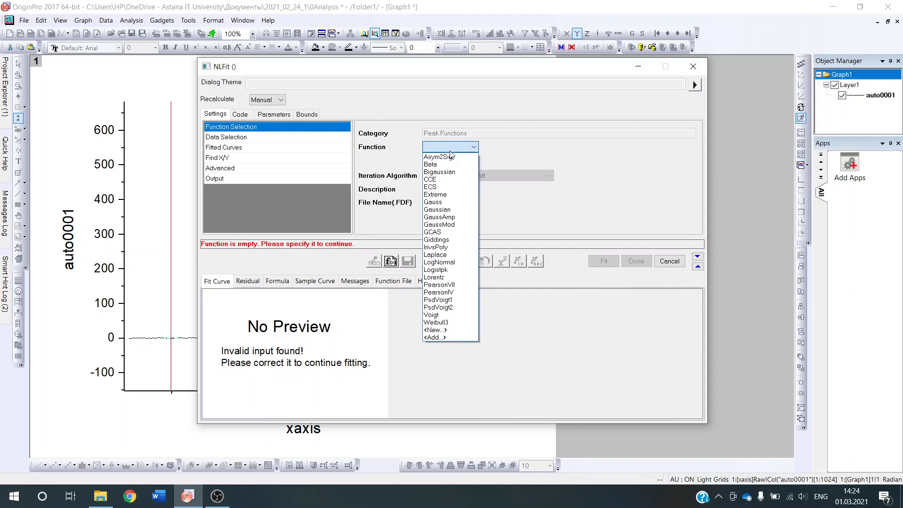
{"action": "left_click", "coordinate": [434, 318]}
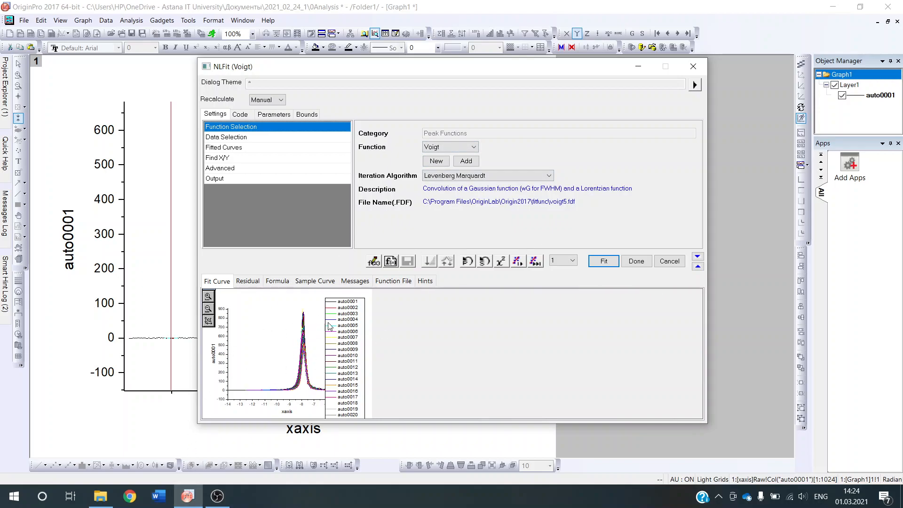
{"action": "left_click", "coordinate": [603, 262]}
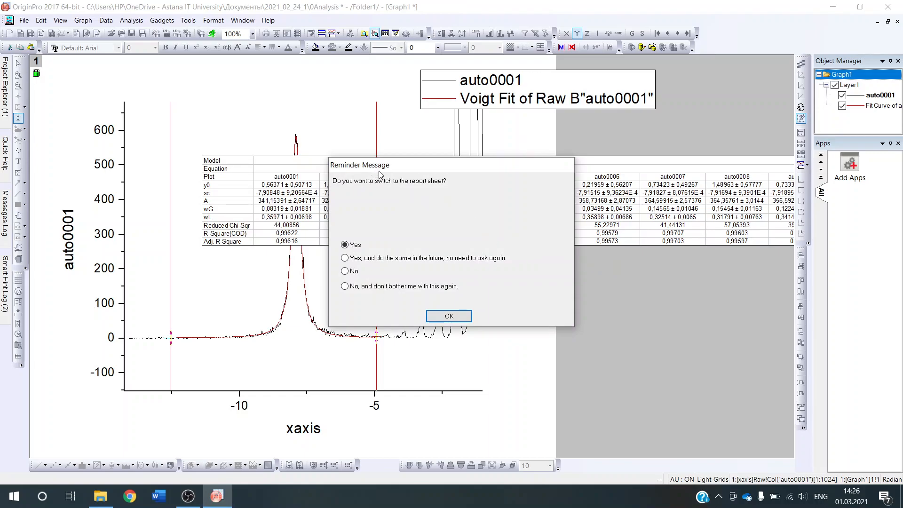
{"action": "left_click", "coordinate": [352, 273]}
{"action": "left_click", "coordinate": [450, 316]}
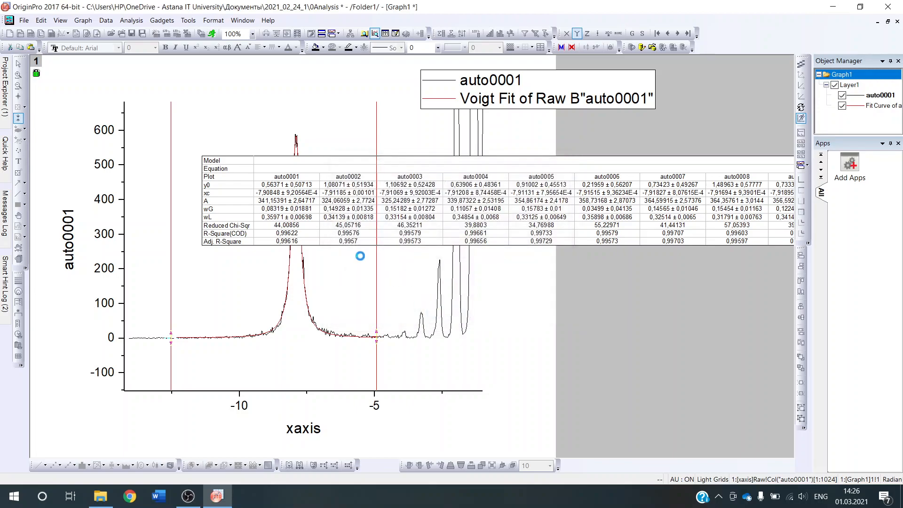
Reposition the fit results table on the graph to view its values, and delete the Graph1 window.
{"action": "left_click_drag", "start_coordinate": [311, 166], "coordinate": [414, 172]}
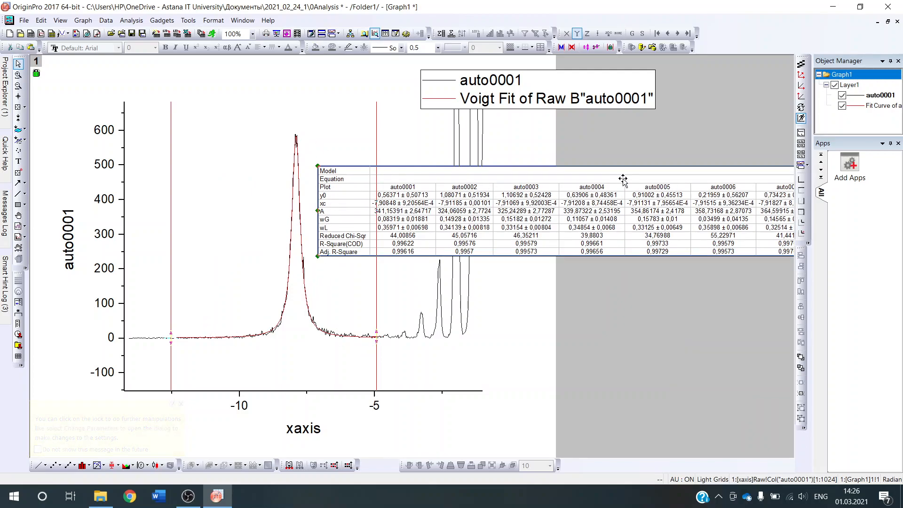
{"action": "key", "text": "Escape"}
{"action": "left_click_drag", "start_coordinate": [496, 171], "coordinate": [364, 168]}
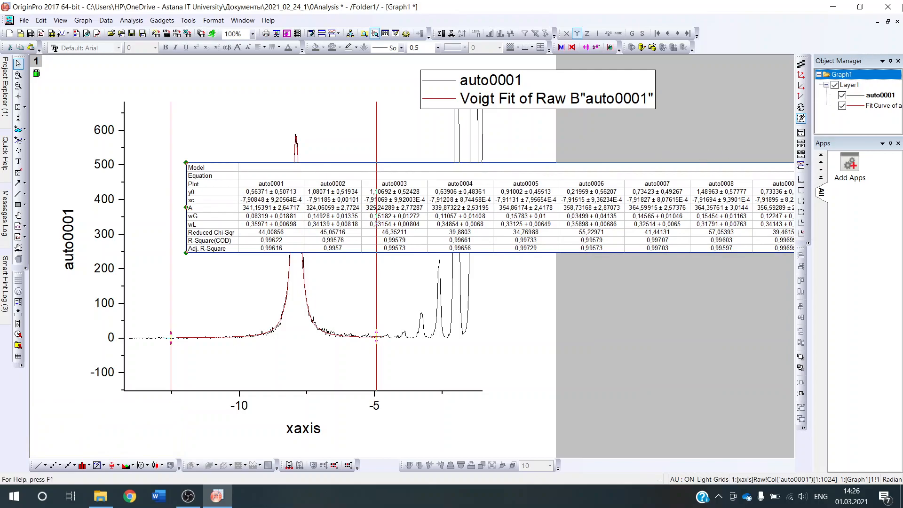
{"action": "left_click", "coordinate": [897, 22]}
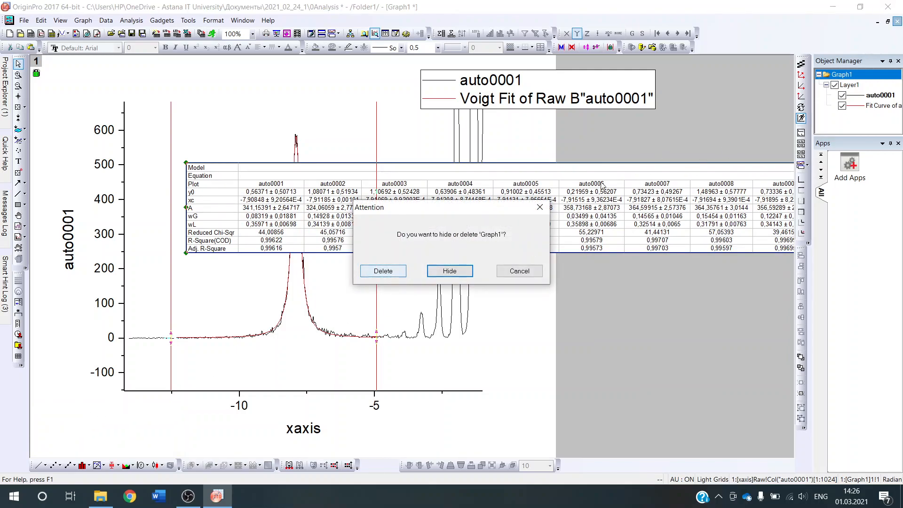
{"action": "left_click", "coordinate": [383, 271]}
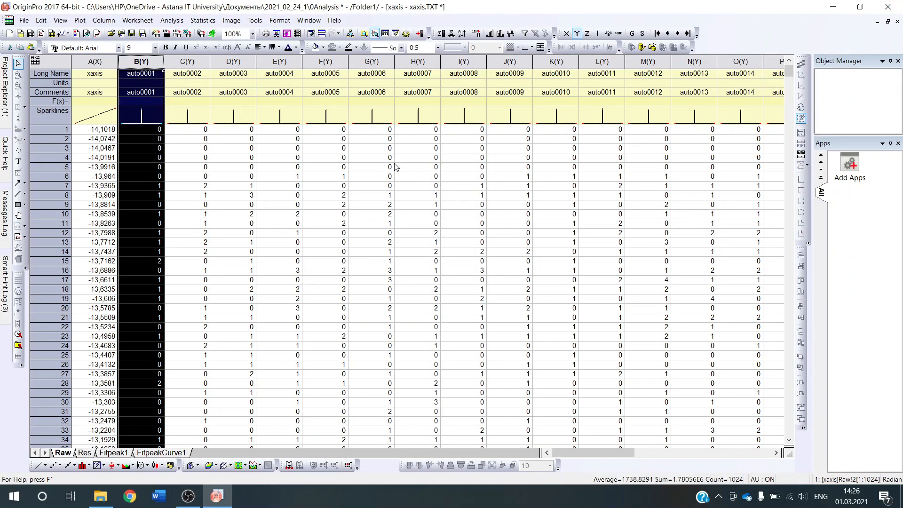
Examine the Summary table in the Fitpeak1 report sheet, comparing the xc, A and FWHM values and the xc standard errors across all spectra.
{"action": "left_click", "coordinate": [110, 453]}
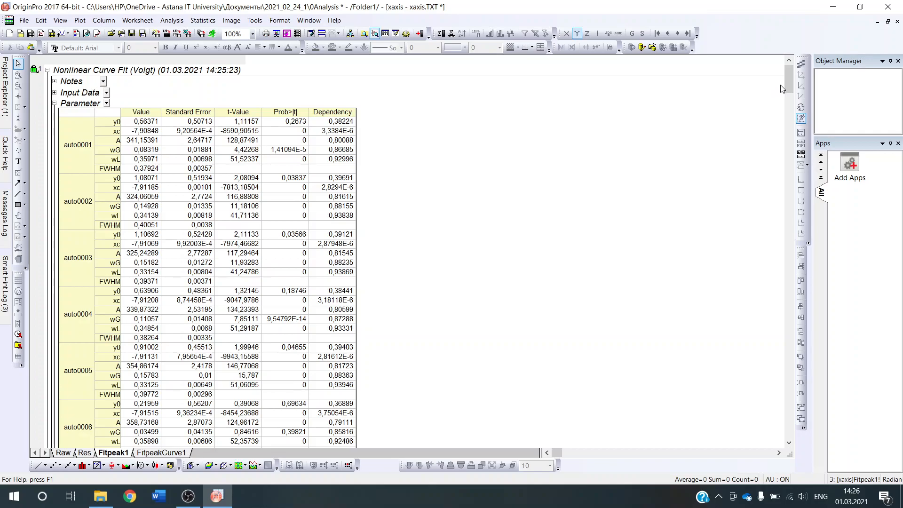
{"action": "left_click_drag", "start_coordinate": [785, 85], "coordinate": [785, 257]}
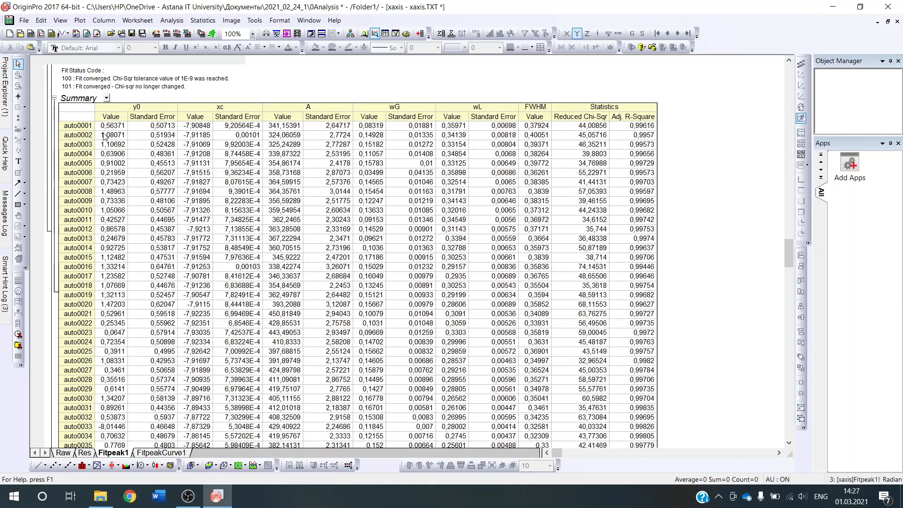
{"action": "left_click", "coordinate": [192, 126]}
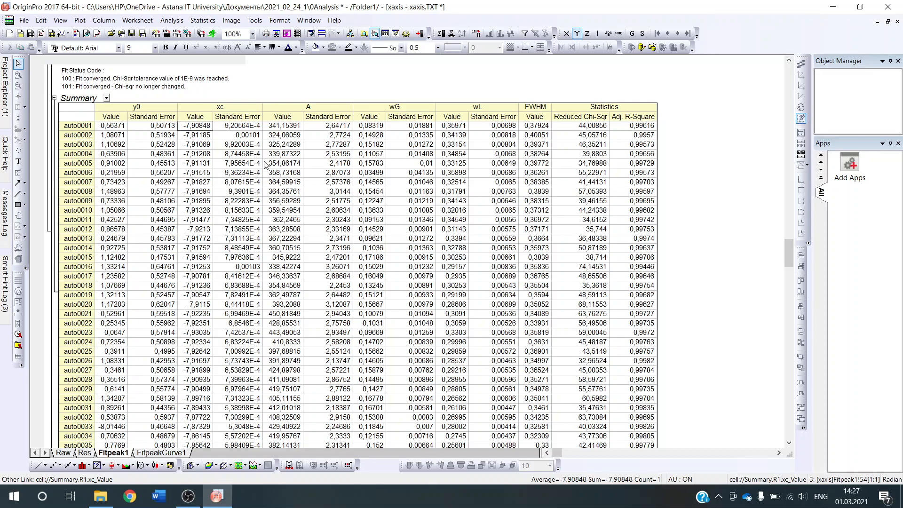
{"action": "left_click", "coordinate": [297, 127]}
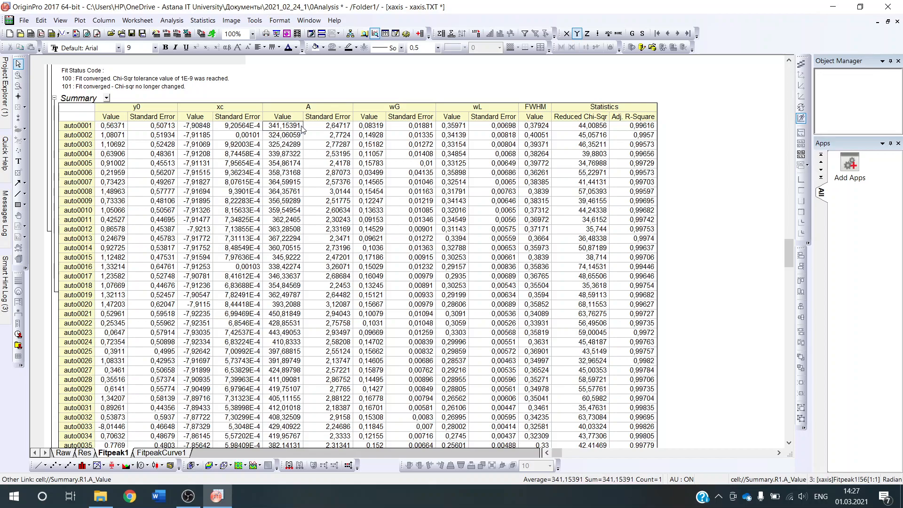
{"action": "left_click", "coordinate": [538, 127]}
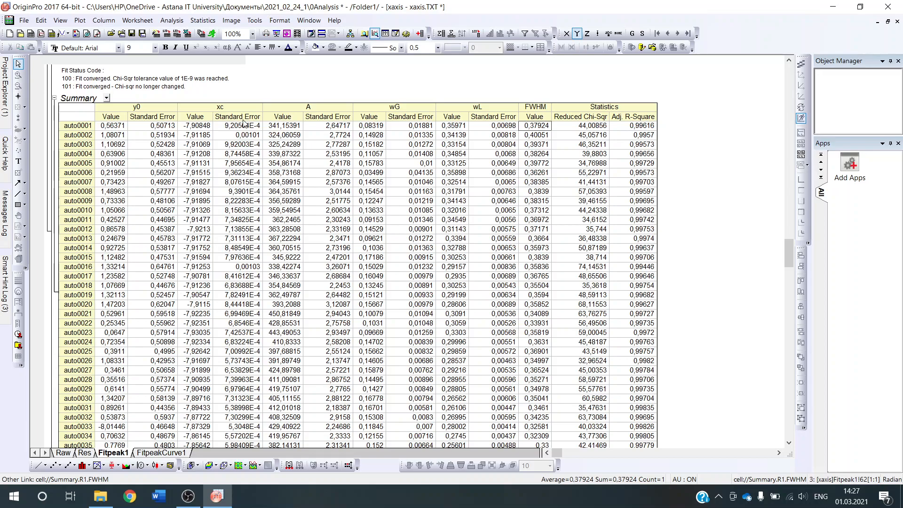
{"action": "left_click", "coordinate": [227, 241]}
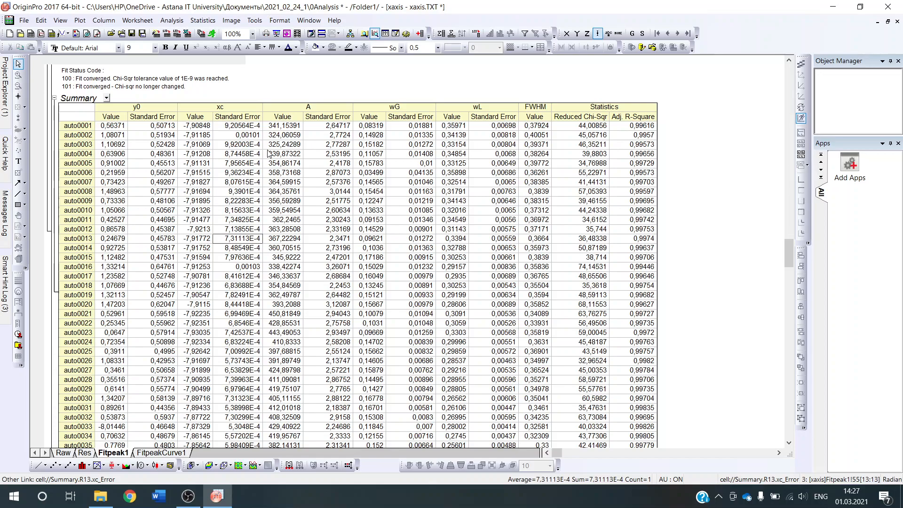
{"action": "left_click", "coordinate": [239, 128]}
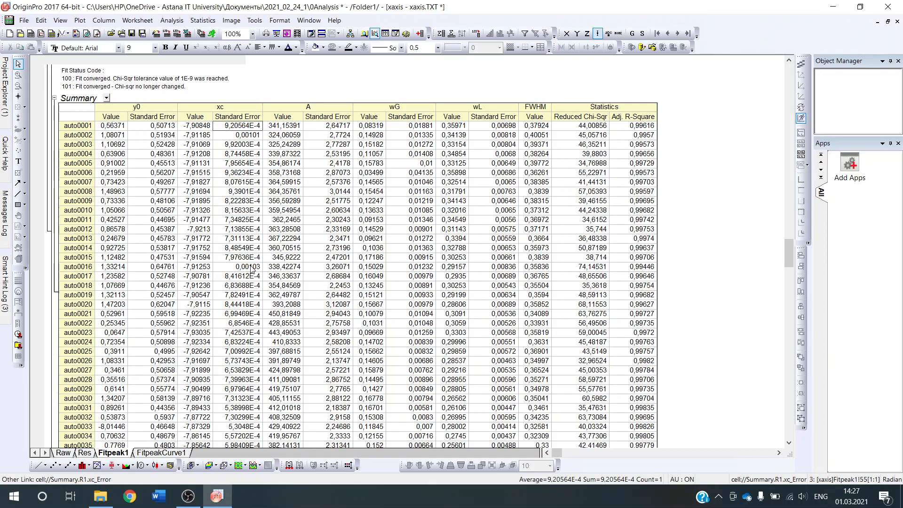
{"action": "scroll", "coordinate": [251, 269], "scroll_direction": "down", "scroll_amount": 3}
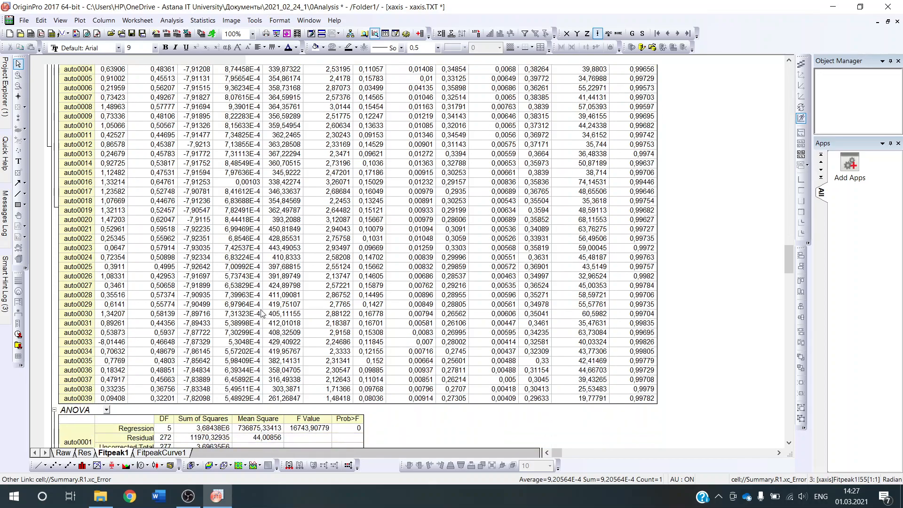
{"action": "scroll", "coordinate": [242, 400], "scroll_direction": "up", "scroll_amount": 1}
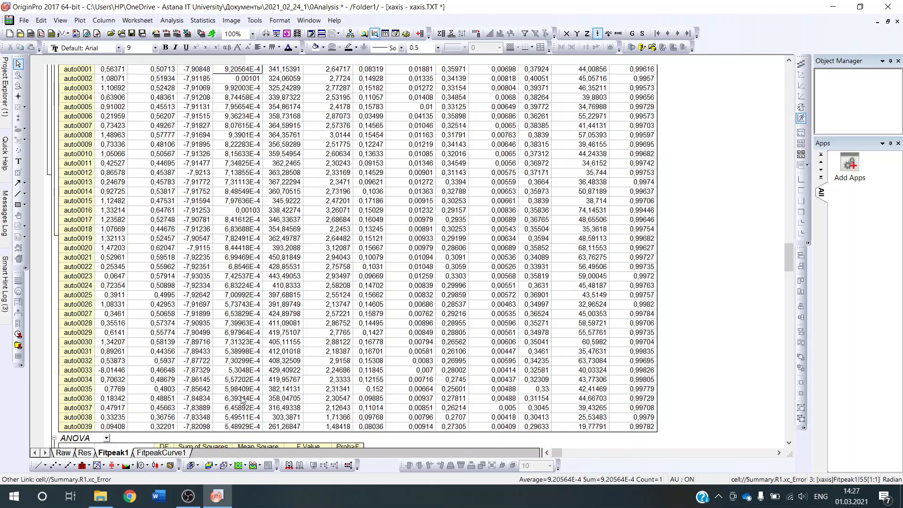
{"action": "scroll", "coordinate": [243, 404], "scroll_direction": "up", "scroll_amount": 3}
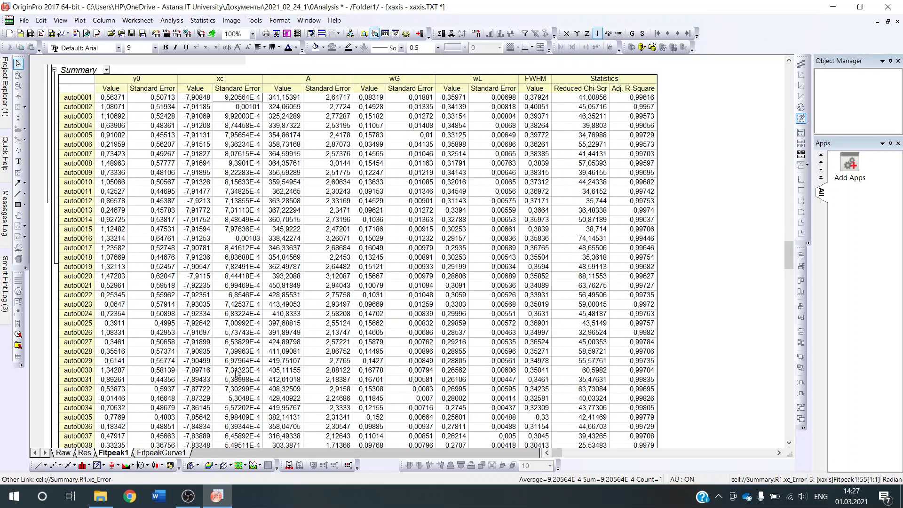
{"action": "scroll", "coordinate": [237, 356], "scroll_direction": "up", "scroll_amount": 2}
{"action": "scroll", "coordinate": [236, 357], "scroll_direction": "down", "scroll_amount": 2}
Copy the Summary table from the Fitpeak1 report and paste it into the Res sheet, starting at row 1 of column A.
{"action": "left_click", "coordinate": [107, 71]}
{"action": "left_click", "coordinate": [107, 71]}
{"action": "left_click", "coordinate": [132, 88]}
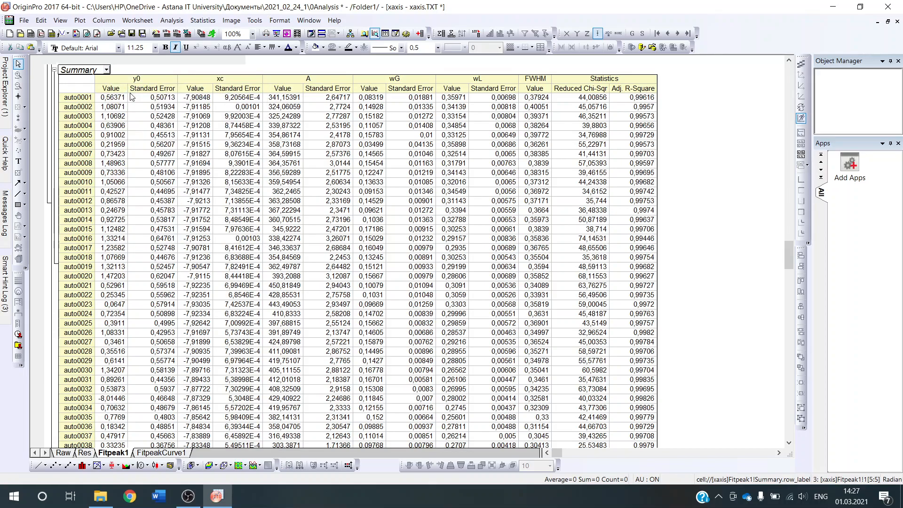
{"action": "left_click", "coordinate": [81, 454]}
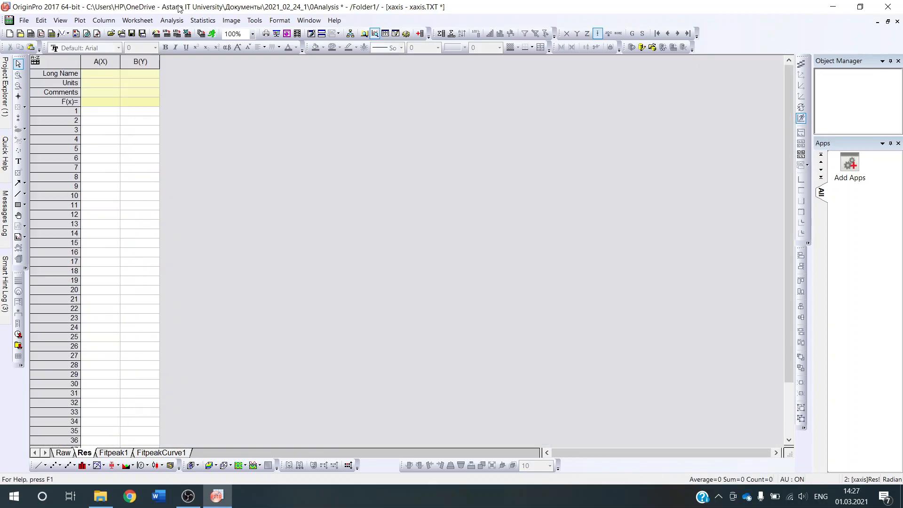
{"action": "left_click", "coordinate": [119, 117]}
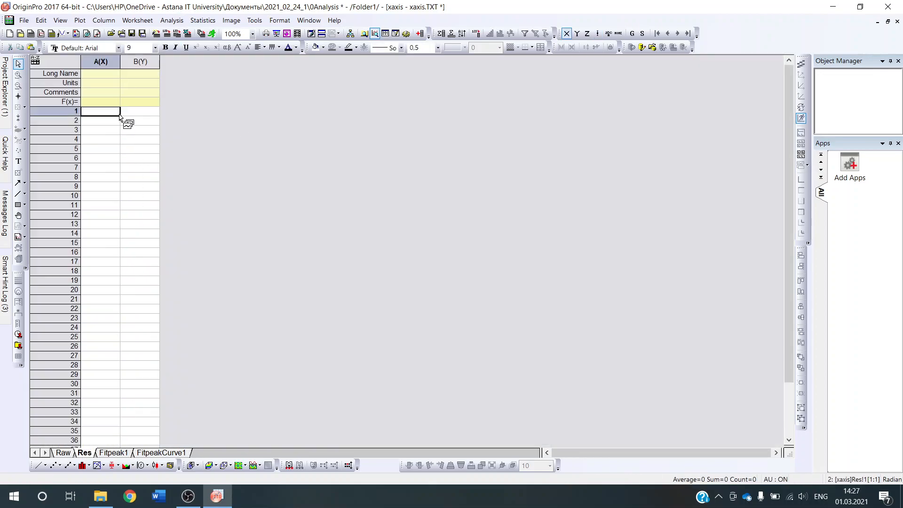
{"action": "right_click", "coordinate": [117, 116]}
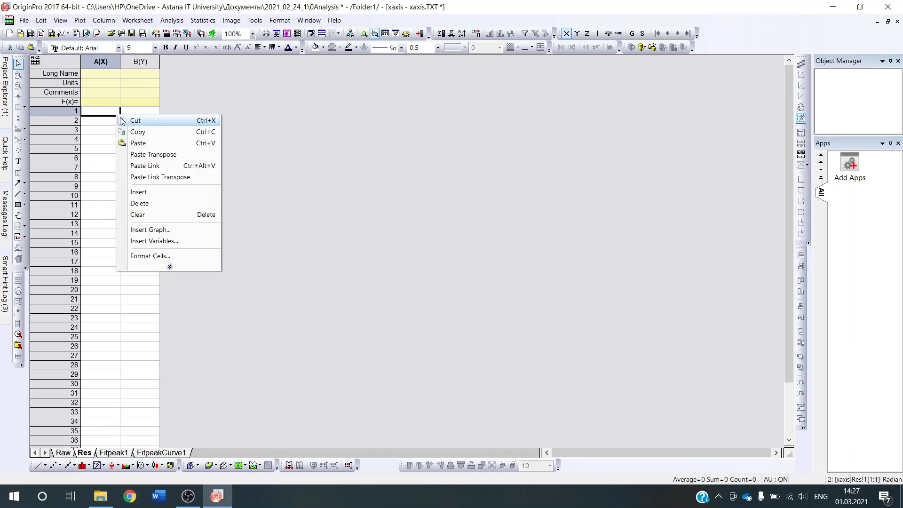
{"action": "left_click", "coordinate": [135, 143]}
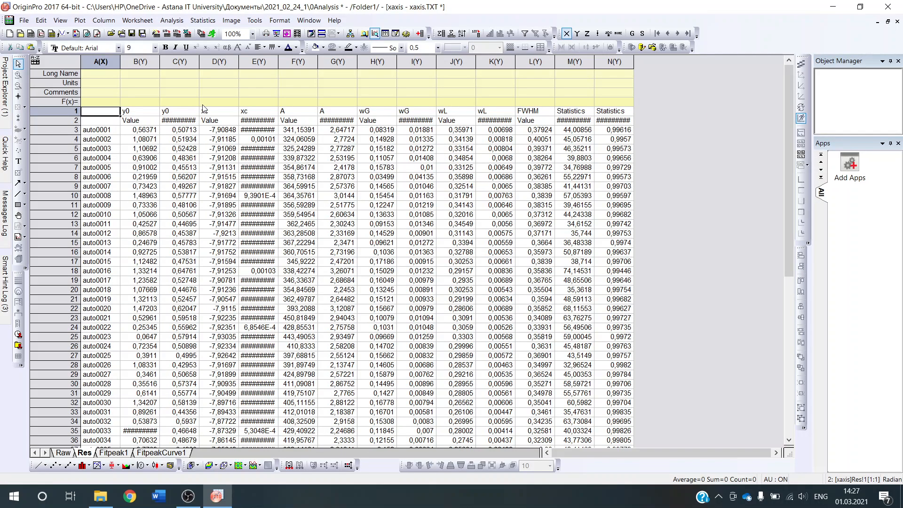
Delete both y0 columns and the xc standard error column from the Res sheet.
{"action": "left_click", "coordinate": [222, 131]}
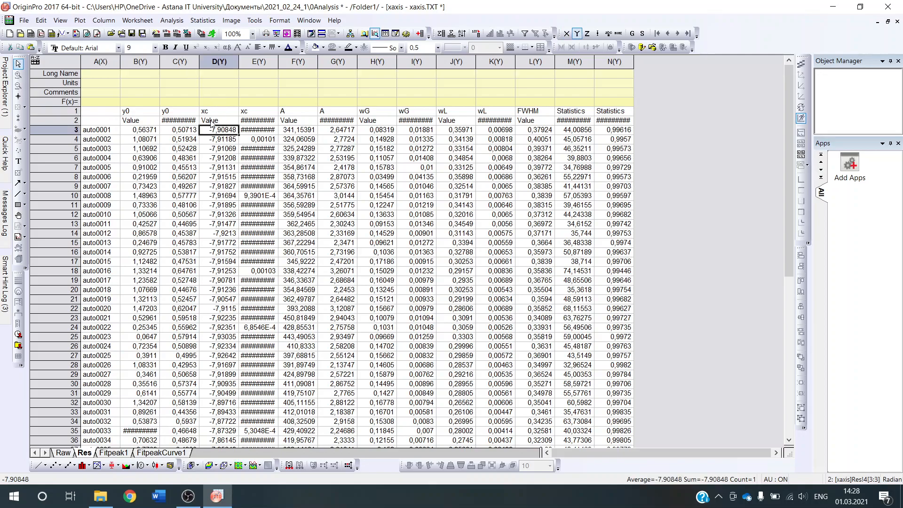
{"action": "left_click_drag", "start_coordinate": [182, 62], "coordinate": [141, 62]}
{"action": "right_click", "coordinate": [148, 70]}
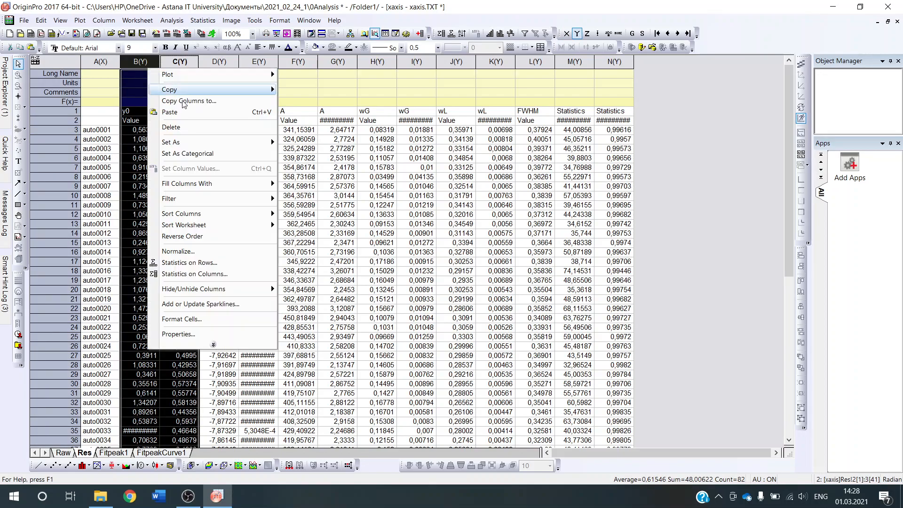
{"action": "left_click", "coordinate": [175, 127]}
{"action": "left_click", "coordinate": [180, 62]}
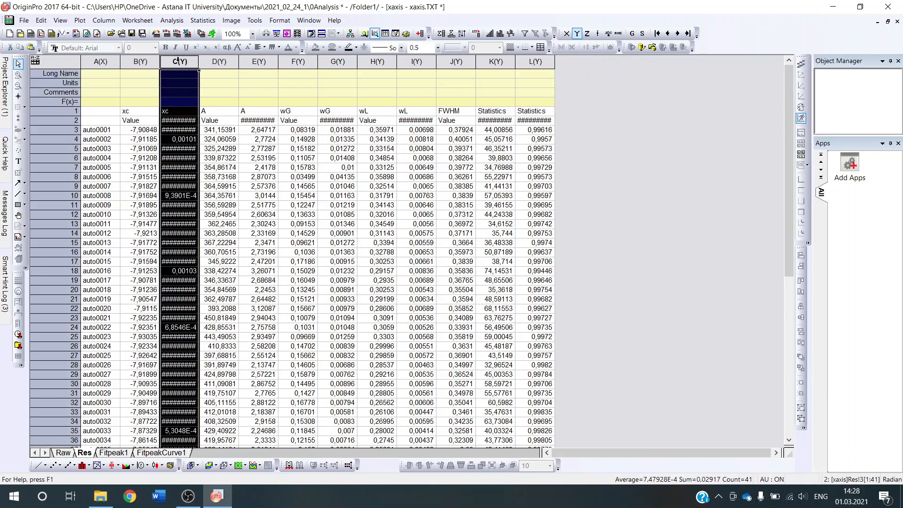
{"action": "right_click", "coordinate": [180, 61]}
{"action": "left_click", "coordinate": [209, 120]}
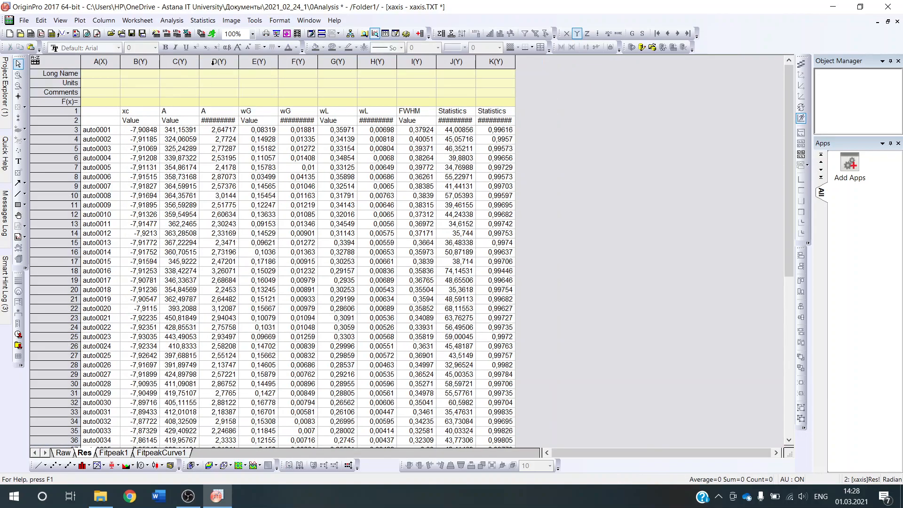
Delete the A standard error column, all wG and wL columns, and both Statistics columns from the Res sheet.
{"action": "left_click_drag", "start_coordinate": [213, 62], "coordinate": [378, 61]}
{"action": "right_click", "coordinate": [382, 62]}
{"action": "left_click", "coordinate": [405, 124]}
{"action": "left_click_drag", "start_coordinate": [259, 62], "coordinate": [299, 61]}
{"action": "right_click", "coordinate": [305, 63]}
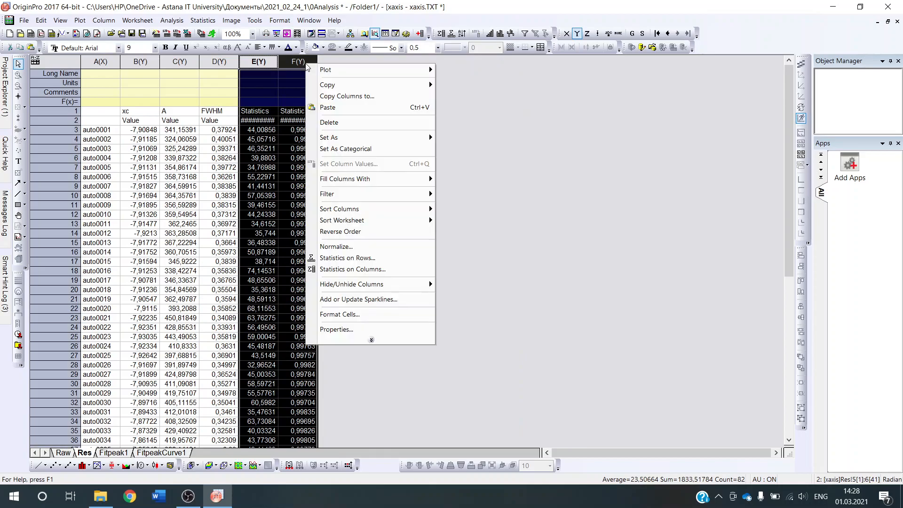
{"action": "left_click", "coordinate": [329, 123]}
Move the FWHM column in front of the A column in the Res sheet.
{"action": "left_click", "coordinate": [235, 63]}
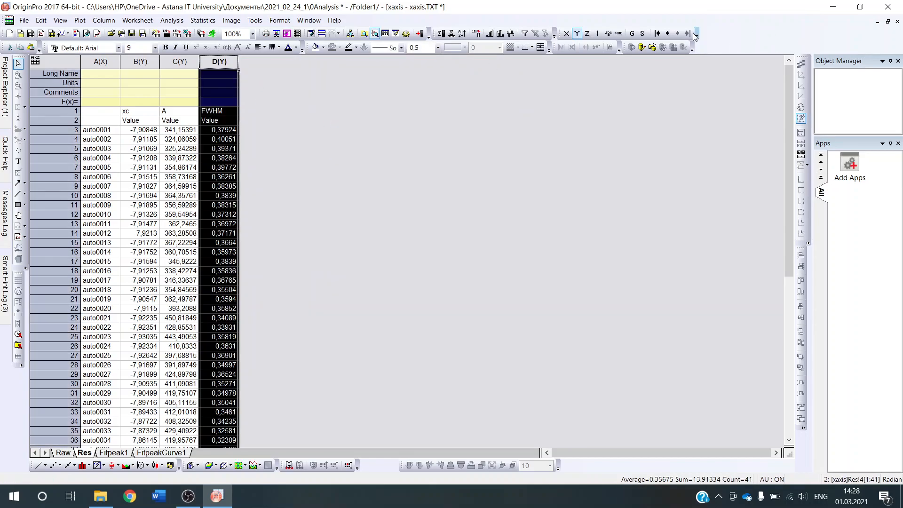
{"action": "left_click", "coordinate": [668, 33]}
{"action": "left_click", "coordinate": [289, 169]}
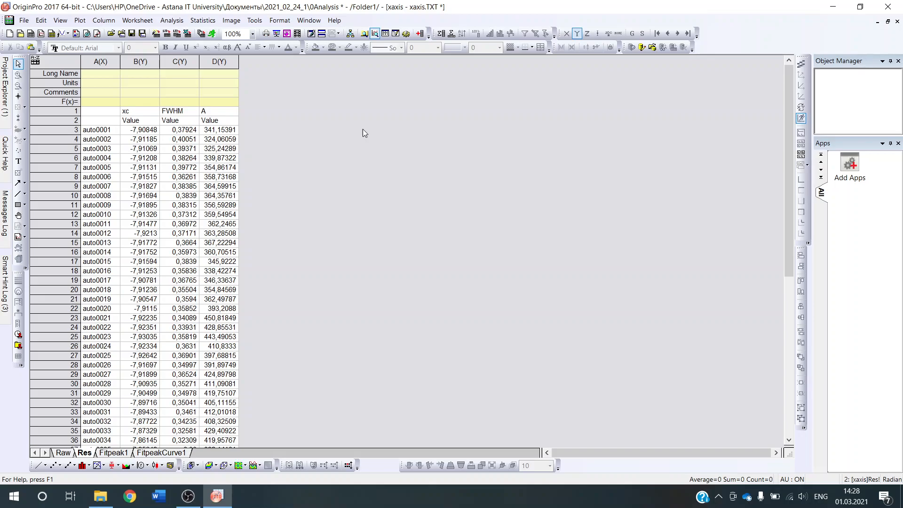
Add three empty columns to the end of the Res sheet.
{"action": "left_click", "coordinate": [419, 34]}
{"action": "left_click", "coordinate": [419, 34]}
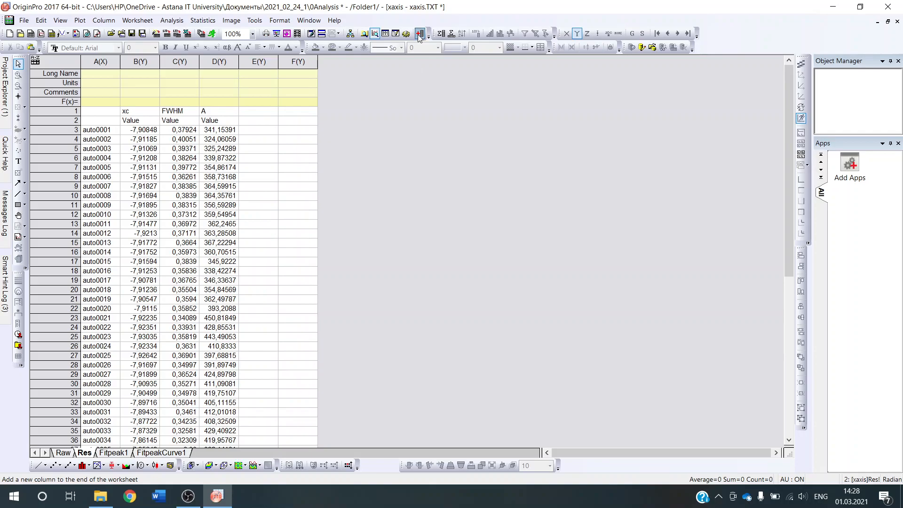
{"action": "left_click", "coordinate": [420, 34]}
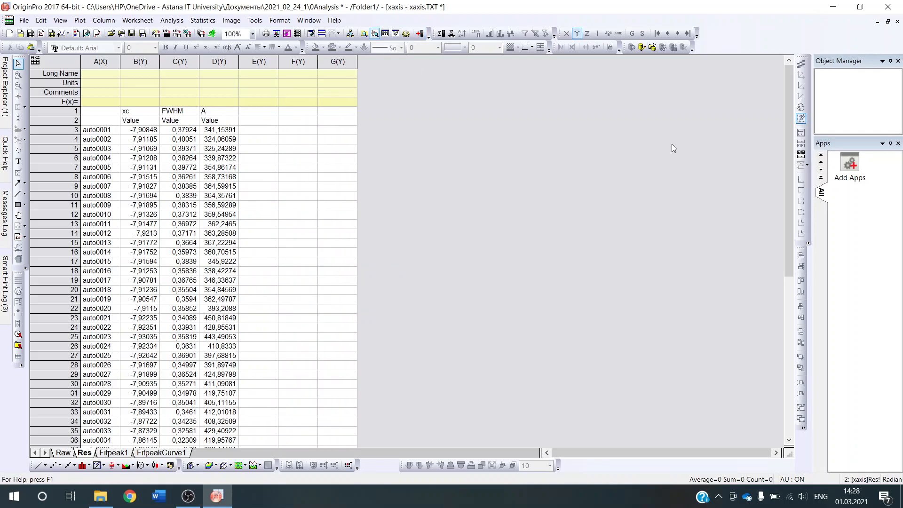